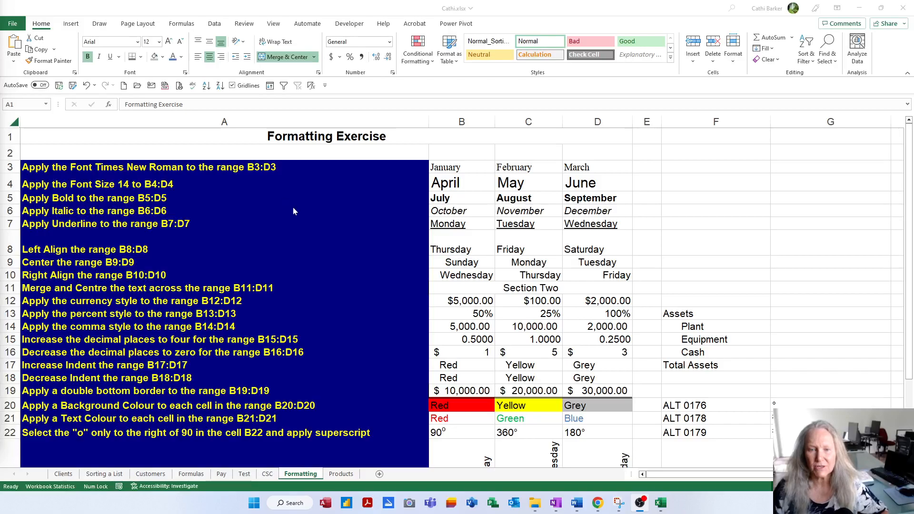
Step: Open the Products worksheet and bring up its print preview
{"action": "left_click", "coordinate": [335, 475]}
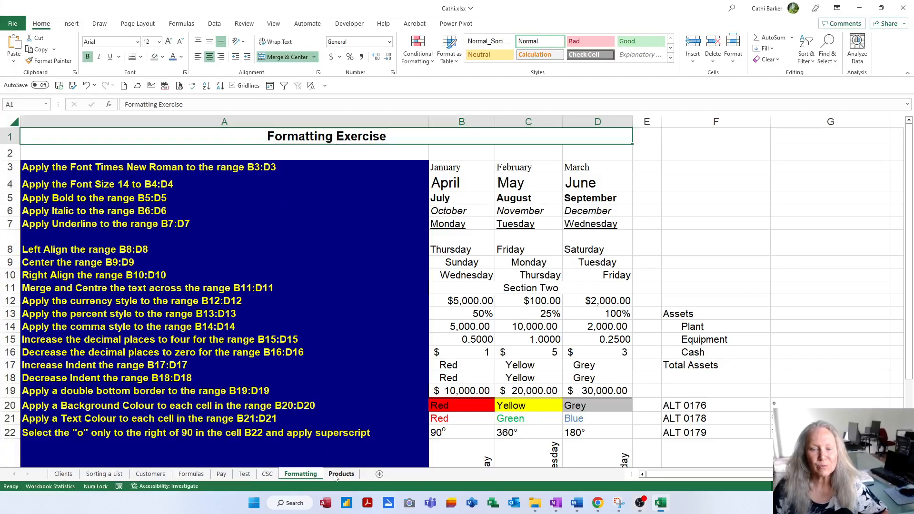
{"action": "left_click", "coordinate": [335, 475]}
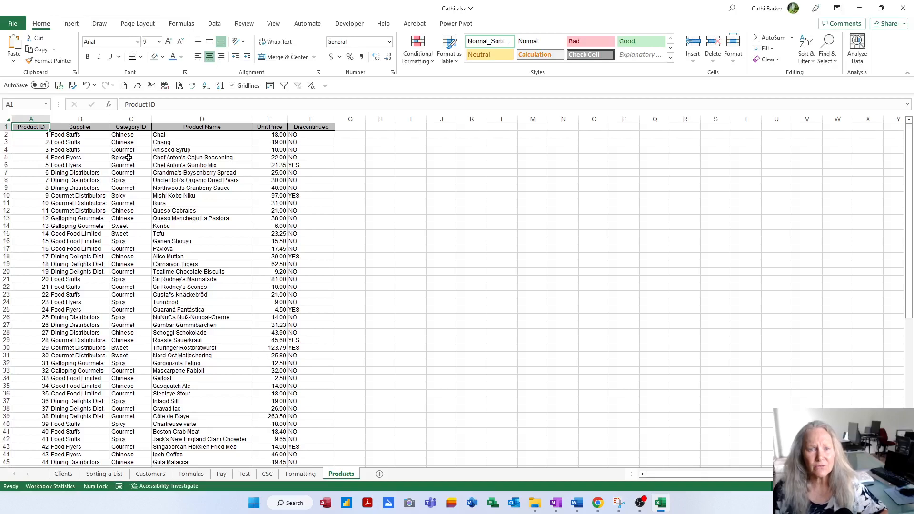
{"action": "left_click", "coordinate": [12, 24]}
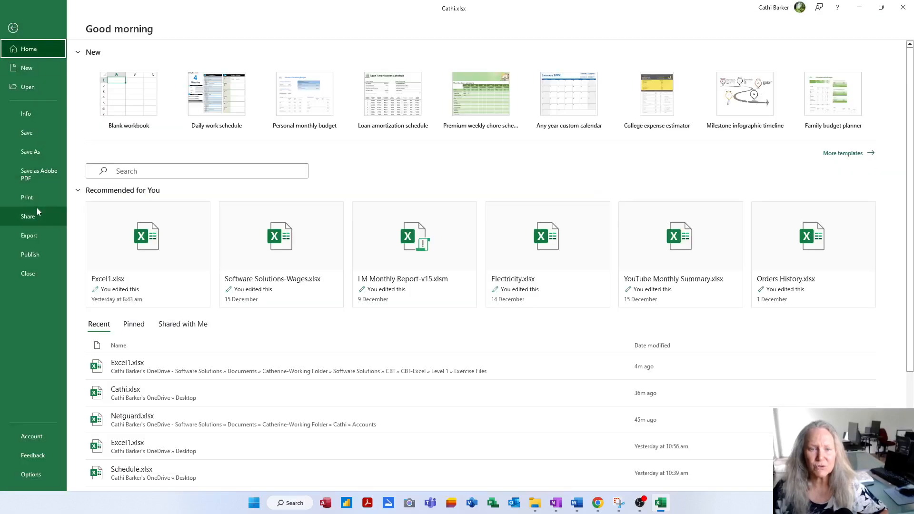
{"action": "left_click", "coordinate": [13, 28]}
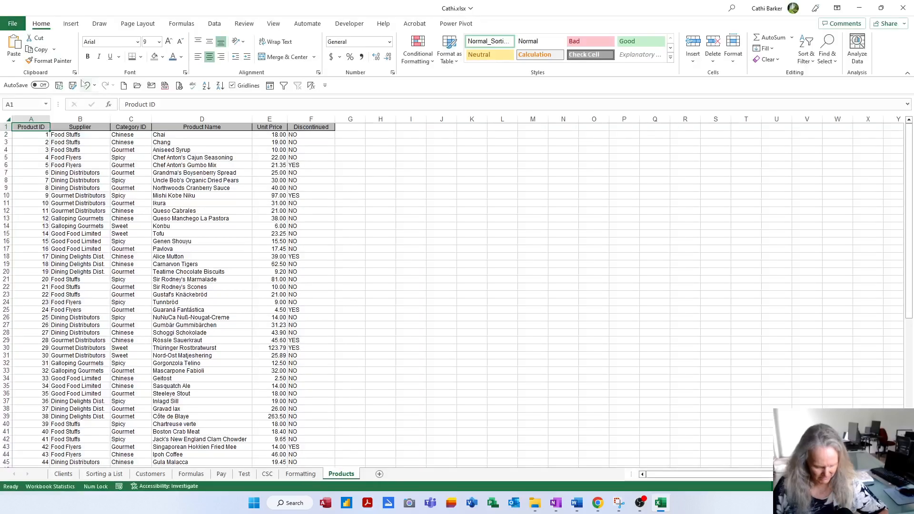
{"action": "key", "text": "ctrl+p"}
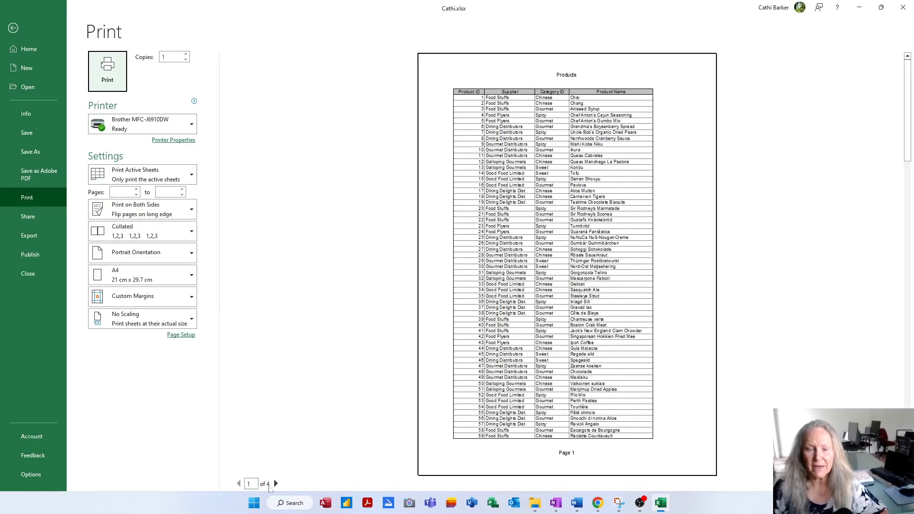
Step: Page through all four preview pages, enlarge the last one to examine it, and return to the first page
{"action": "left_click", "coordinate": [276, 484]}
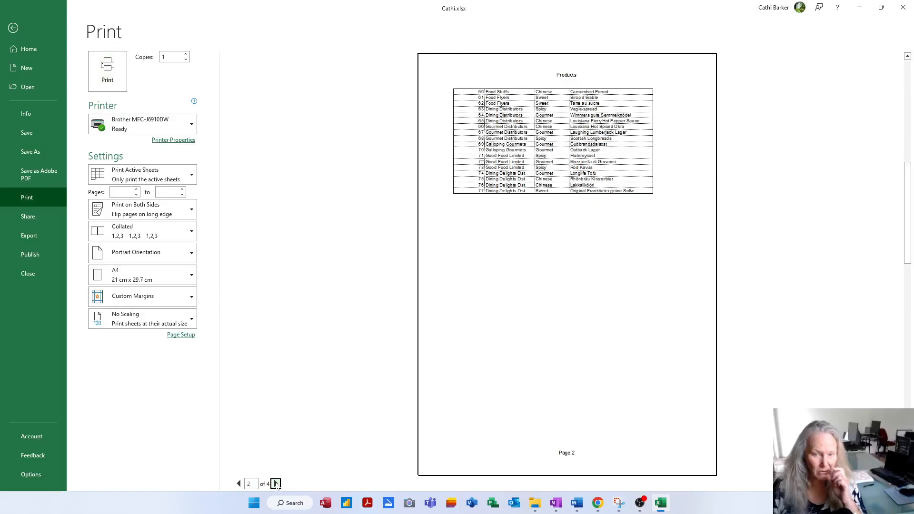
{"action": "left_click", "coordinate": [276, 484]}
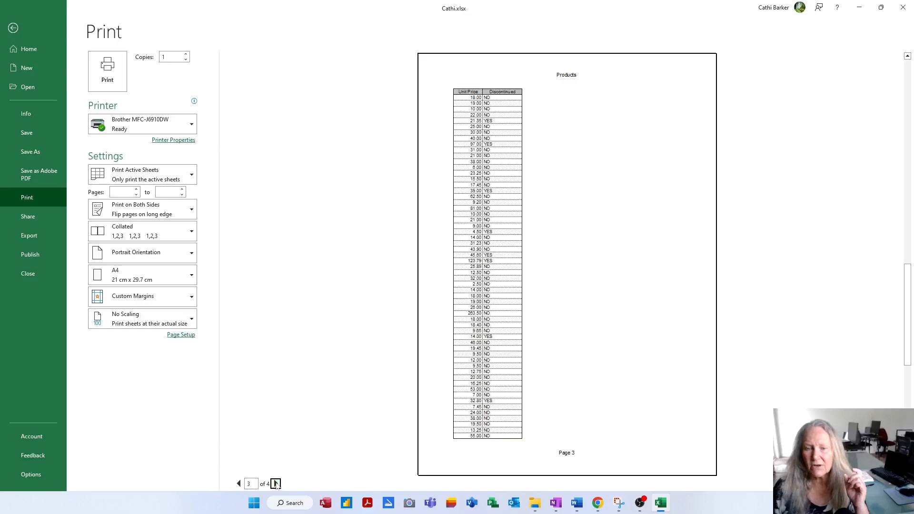
{"action": "left_click", "coordinate": [276, 483]}
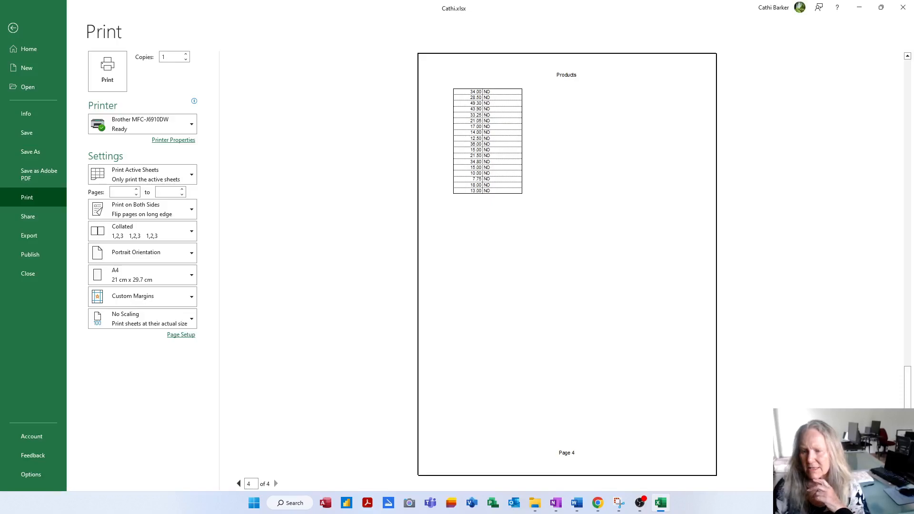
{"action": "left_click", "coordinate": [906, 484]}
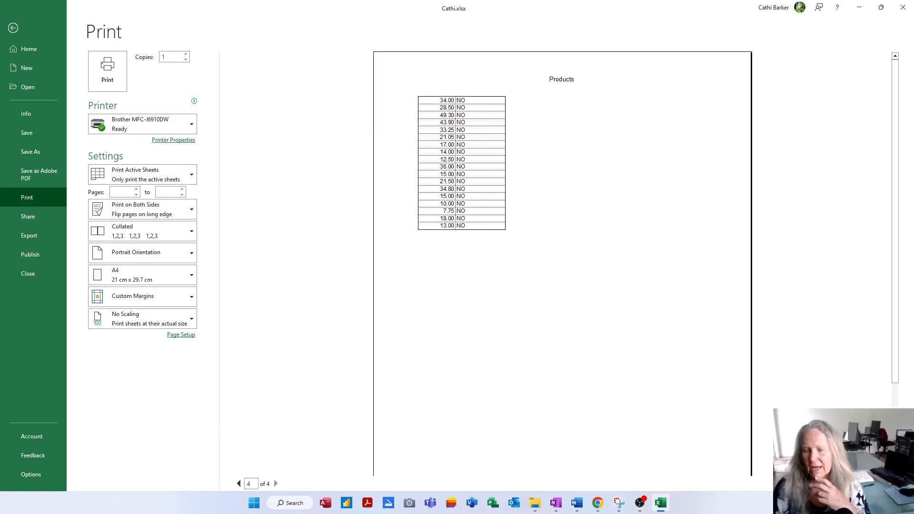
{"action": "left_click", "coordinate": [906, 484]}
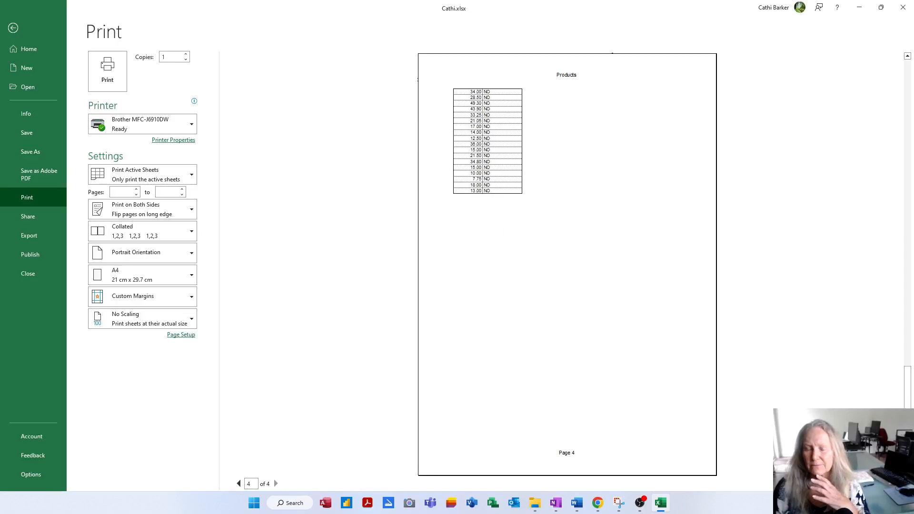
{"action": "left_click", "coordinate": [238, 484]}
{"action": "left_click", "coordinate": [238, 483]}
{"action": "left_click", "coordinate": [239, 484]}
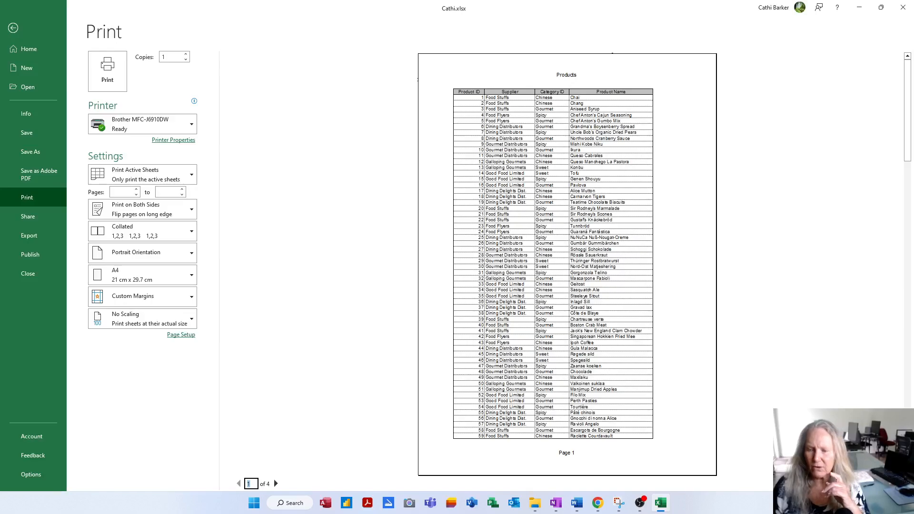
Step: Narrow the left and right margins using the preview's margin guides until the Discontinued column fits on the first page, then hide the guides
{"action": "left_click", "coordinate": [893, 484]}
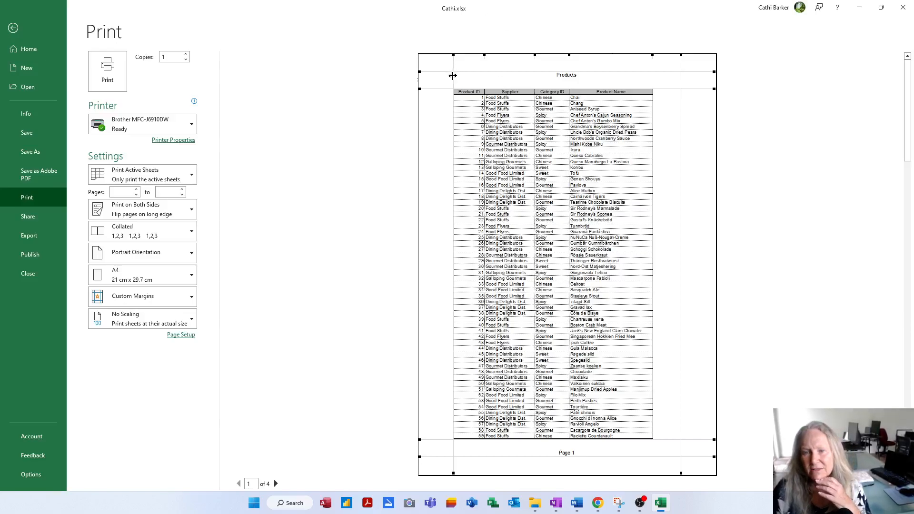
{"action": "left_click_drag", "start_coordinate": [452, 78], "coordinate": [437, 80]}
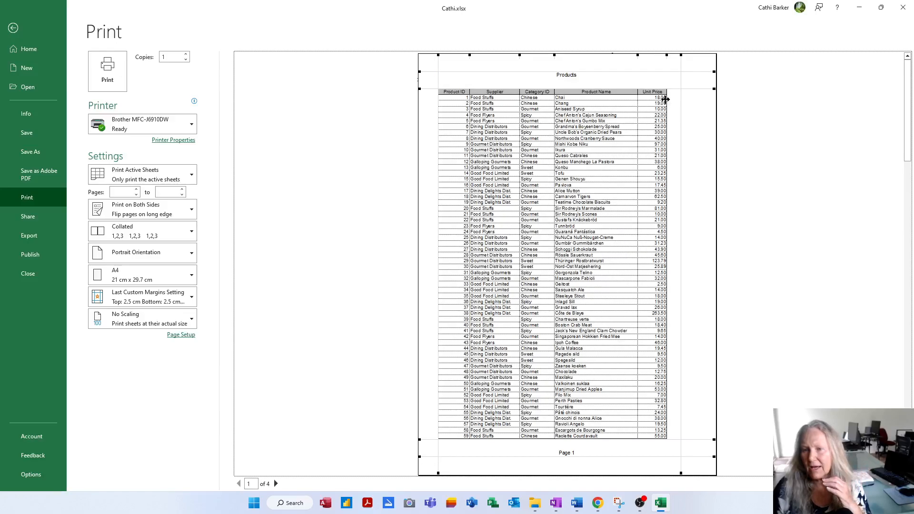
{"action": "left_click_drag", "start_coordinate": [680, 80], "coordinate": [702, 79]}
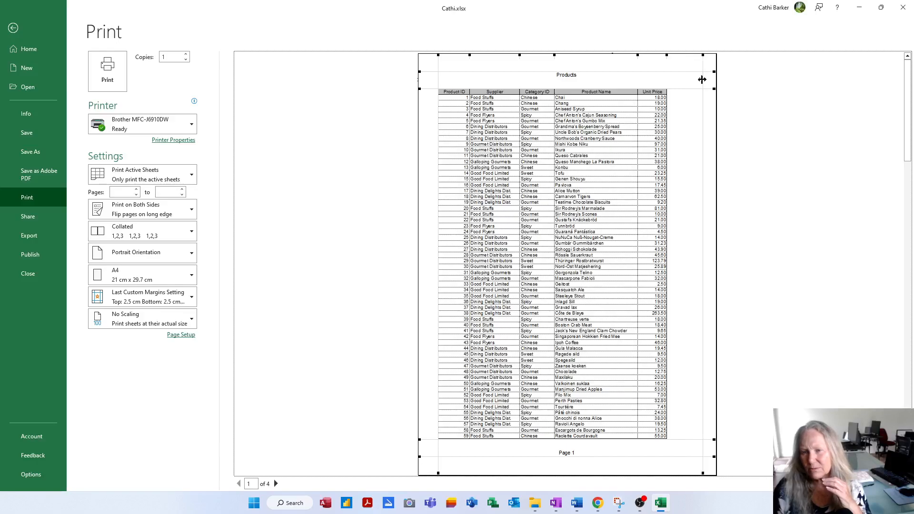
{"action": "left_click_drag", "start_coordinate": [438, 81], "coordinate": [431, 81]}
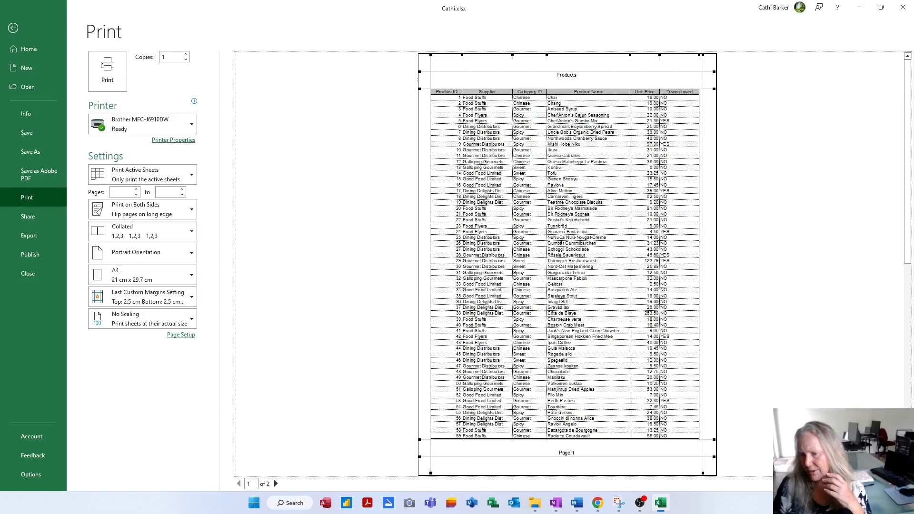
{"action": "left_click", "coordinate": [895, 484]}
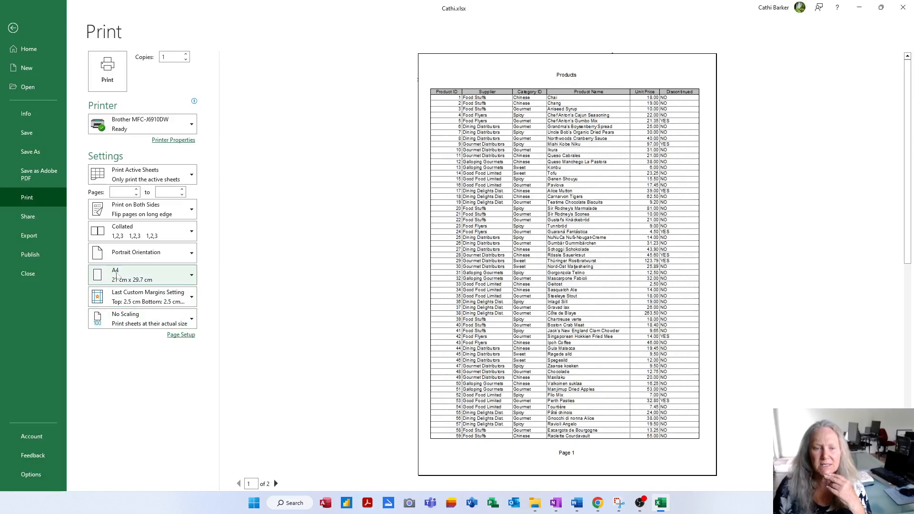
Step: Set the paper size to A3 and the printer to Microsoft Print to PDF, and check the enlarged preview
{"action": "left_click", "coordinate": [137, 278]}
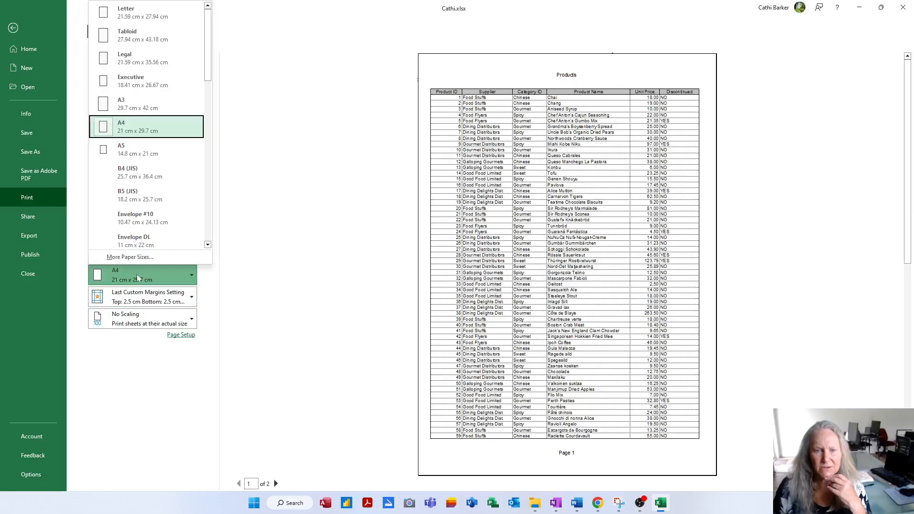
{"action": "left_click", "coordinate": [136, 110]}
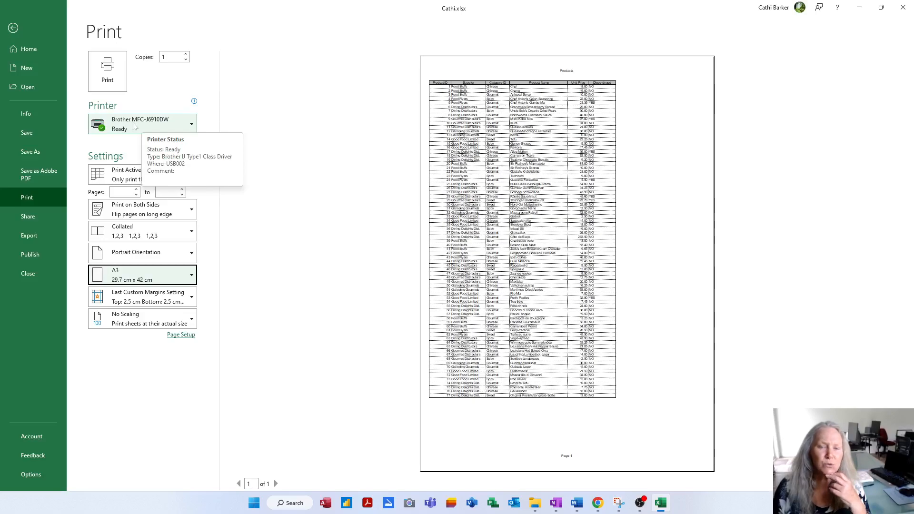
{"action": "left_click", "coordinate": [192, 126]}
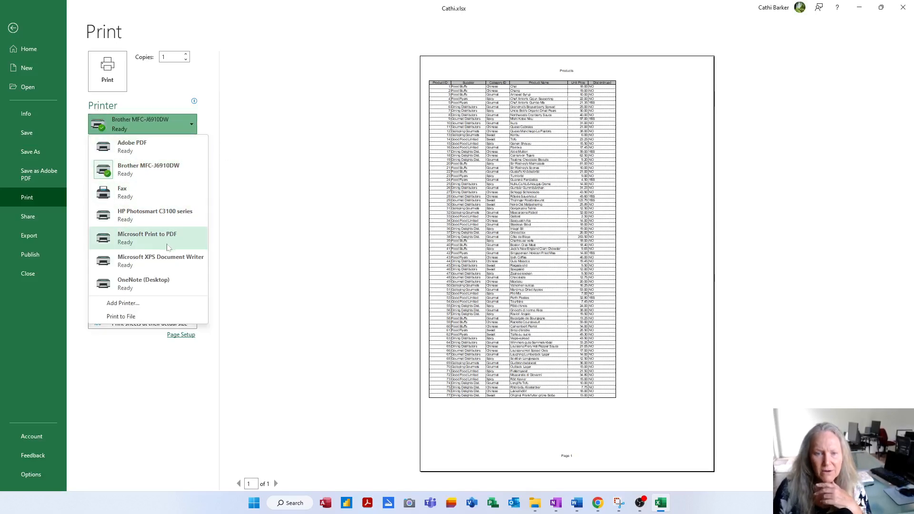
{"action": "left_click", "coordinate": [160, 242]}
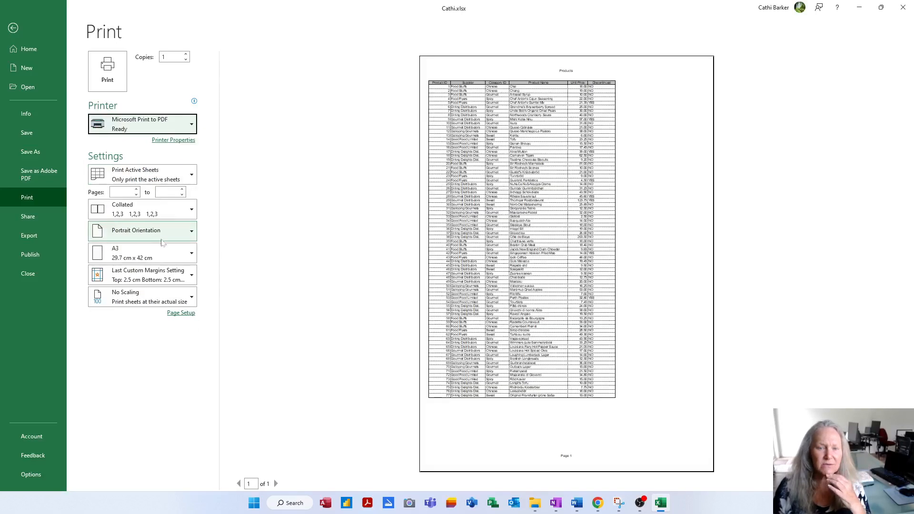
{"action": "left_click", "coordinate": [145, 254]}
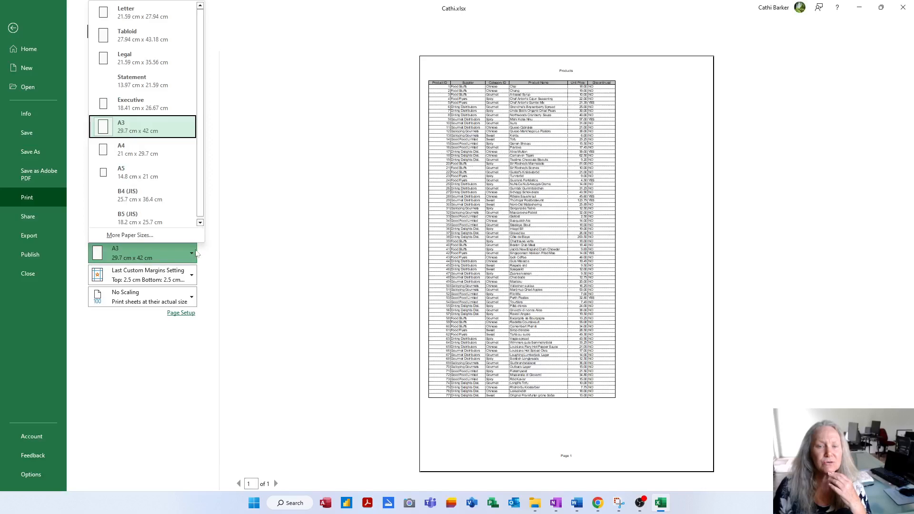
{"action": "left_click", "coordinate": [145, 132]}
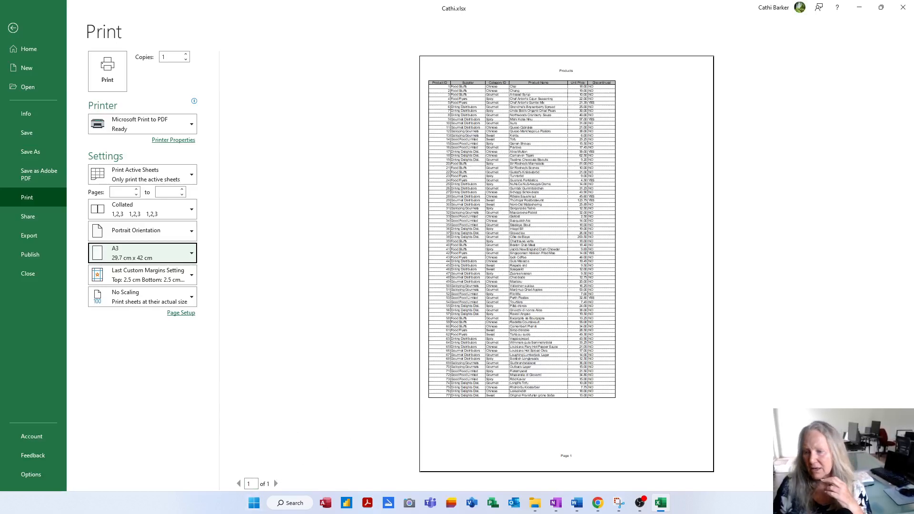
{"action": "left_click", "coordinate": [893, 484]}
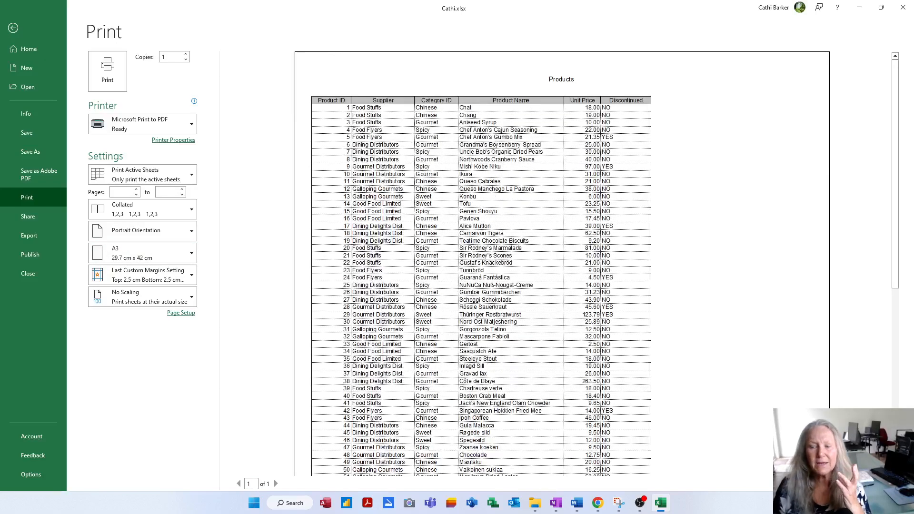
{"action": "left_click", "coordinate": [894, 484]}
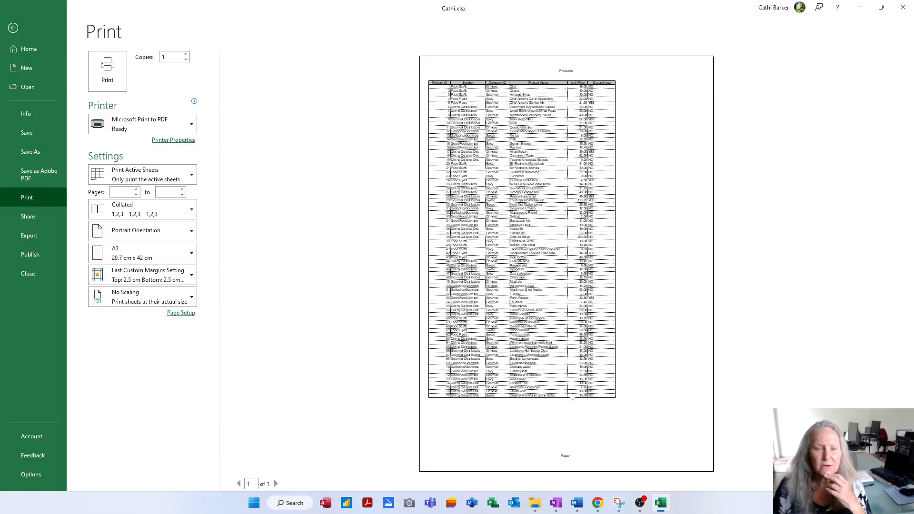
Step: Increase the print scaling to 120% of normal size and preview both pages
{"action": "left_click", "coordinate": [185, 314]}
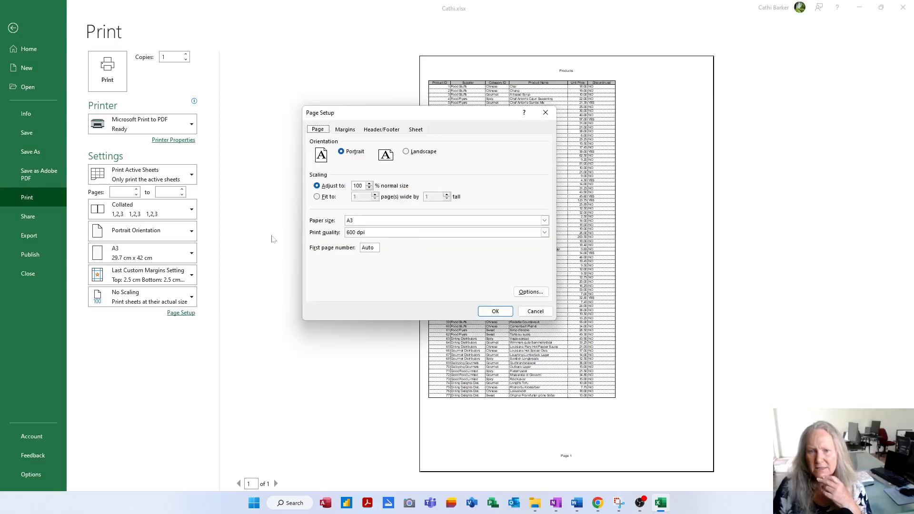
{"action": "left_click", "coordinate": [369, 183]}
{"action": "left_click", "coordinate": [369, 184]}
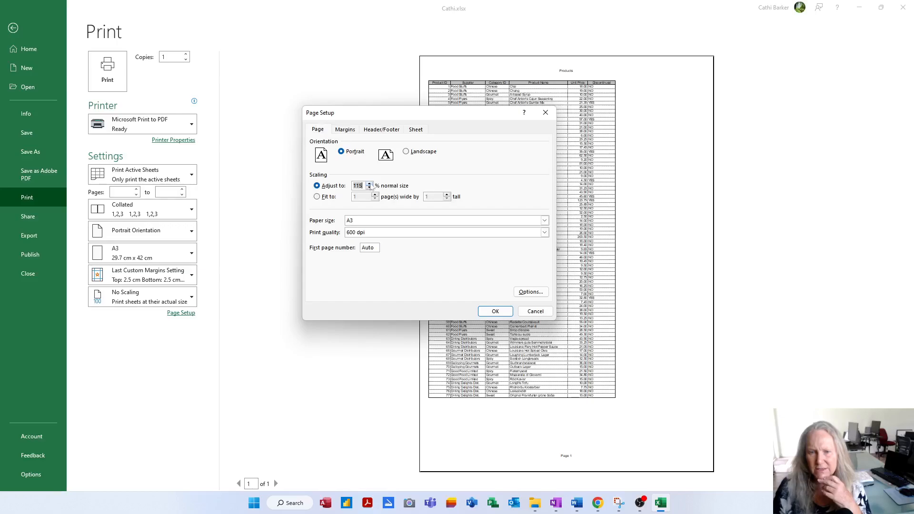
{"action": "left_click", "coordinate": [496, 312]}
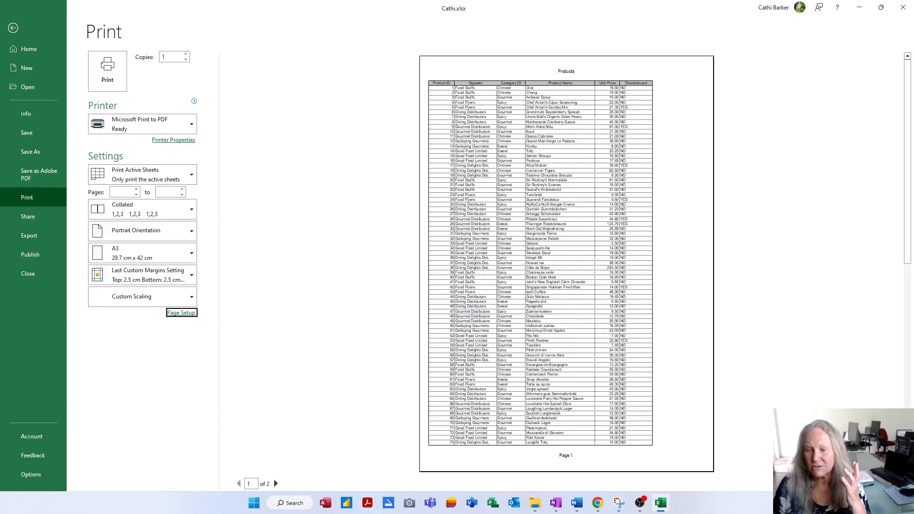
{"action": "left_click", "coordinate": [903, 484]}
{"action": "left_click", "coordinate": [903, 483]}
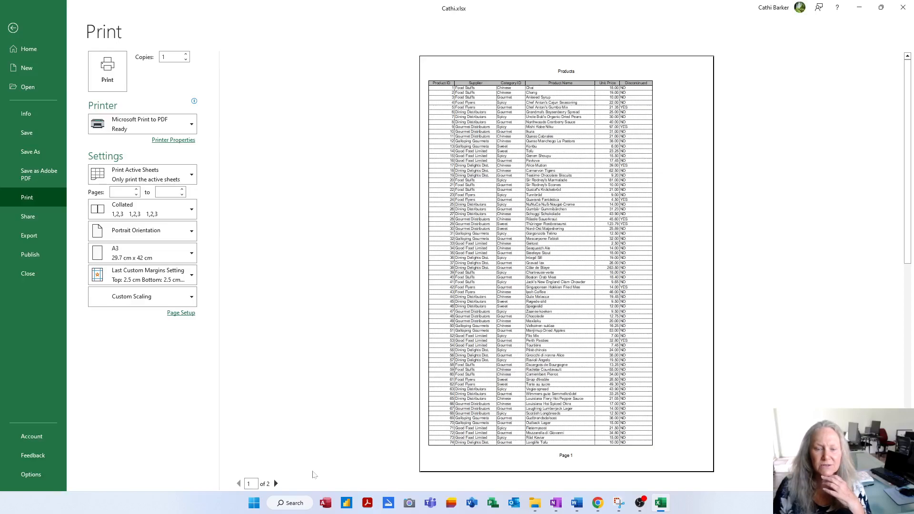
{"action": "left_click", "coordinate": [275, 484]}
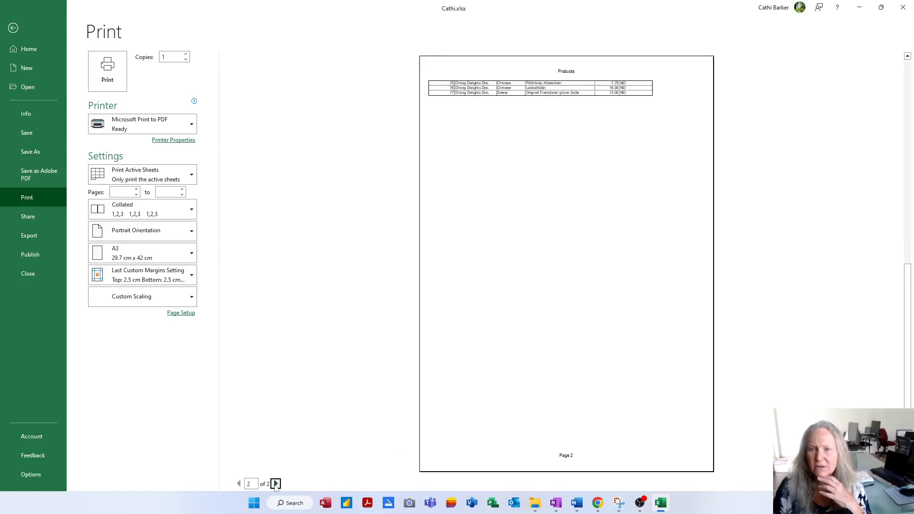
{"action": "left_click", "coordinate": [239, 484]}
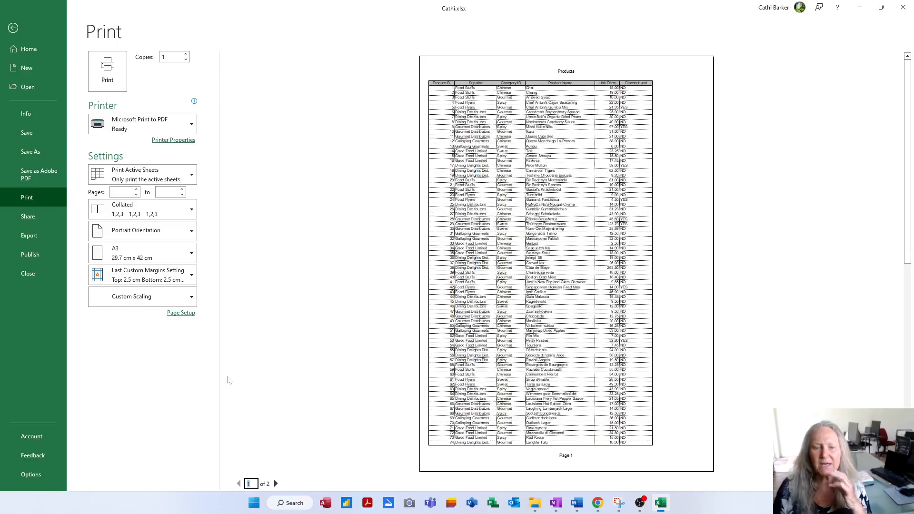
Step: Lower the print scaling by one increment below 120% and check the second page of the preview
{"action": "left_click", "coordinate": [184, 315]}
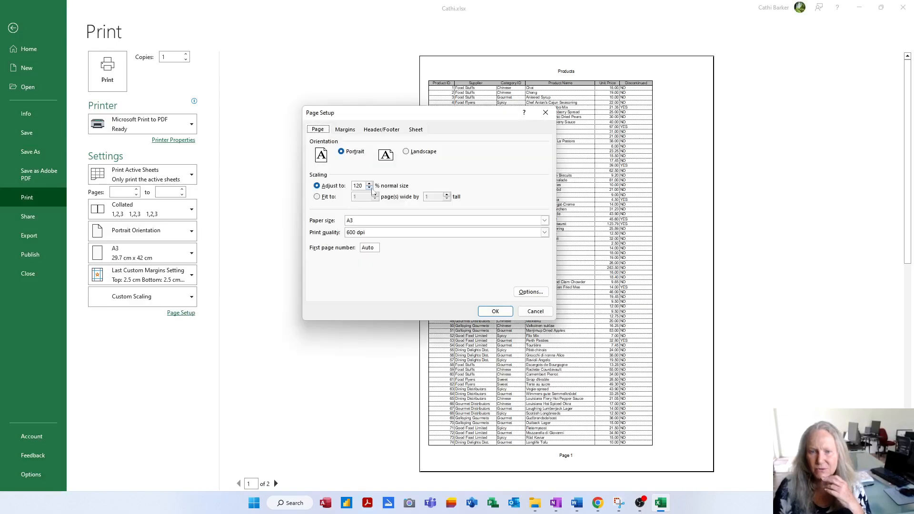
{"action": "left_click", "coordinate": [496, 312]}
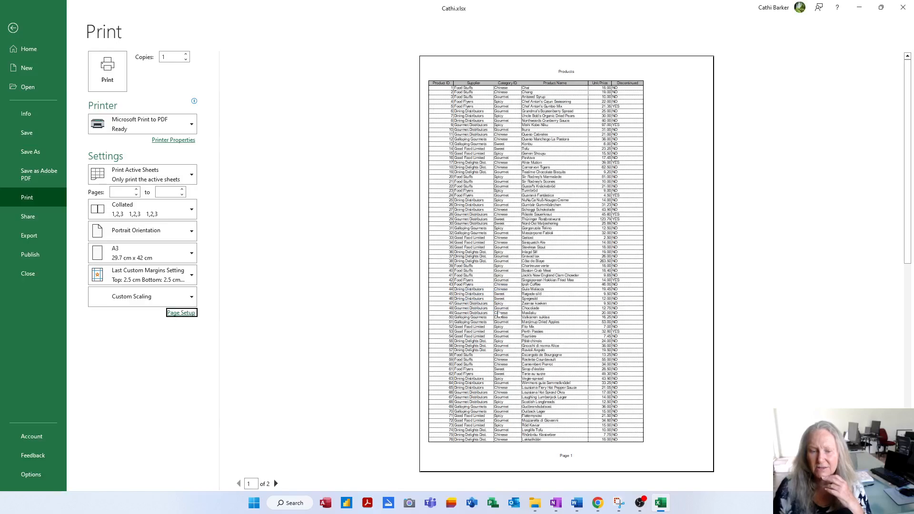
{"action": "left_click", "coordinate": [278, 484]}
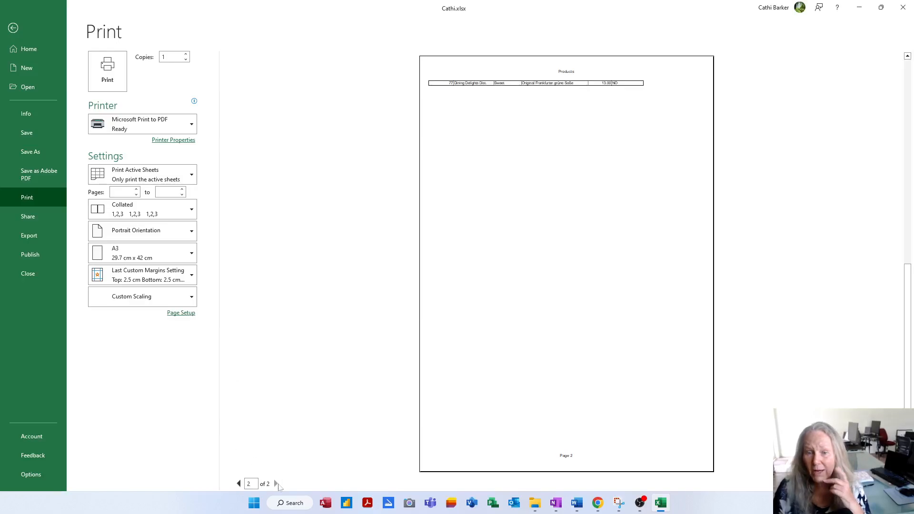
{"action": "left_click", "coordinate": [239, 484]}
Step: Set the print scaling to 110% of normal size and check the enlarged preview of the page
{"action": "left_click", "coordinate": [183, 314]}
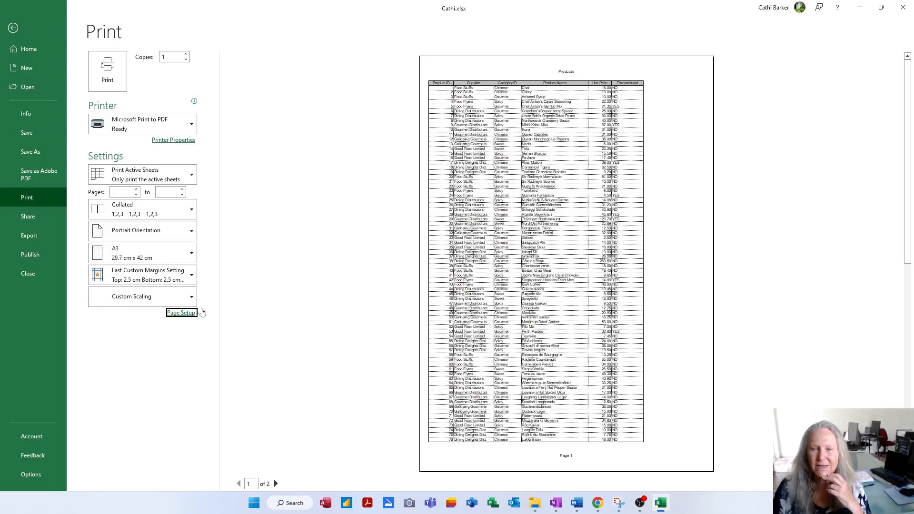
{"action": "left_click", "coordinate": [369, 184]}
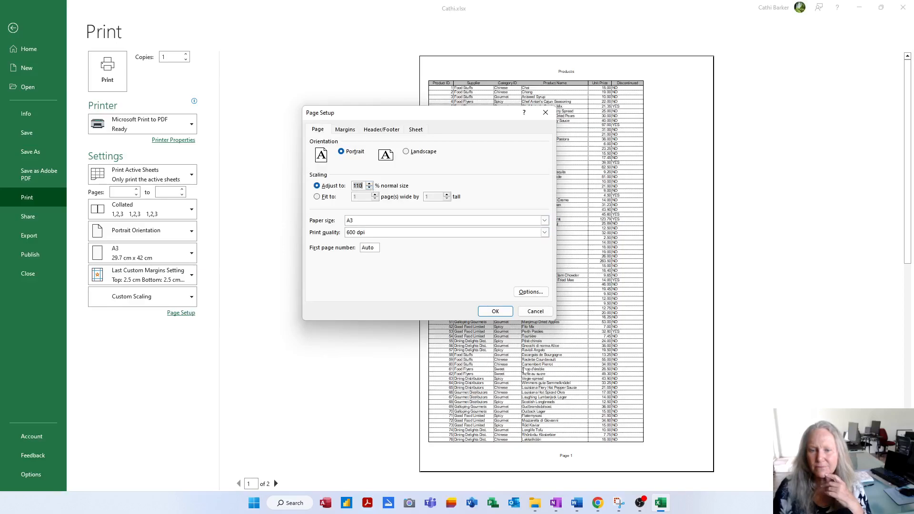
{"action": "left_click", "coordinate": [495, 312]}
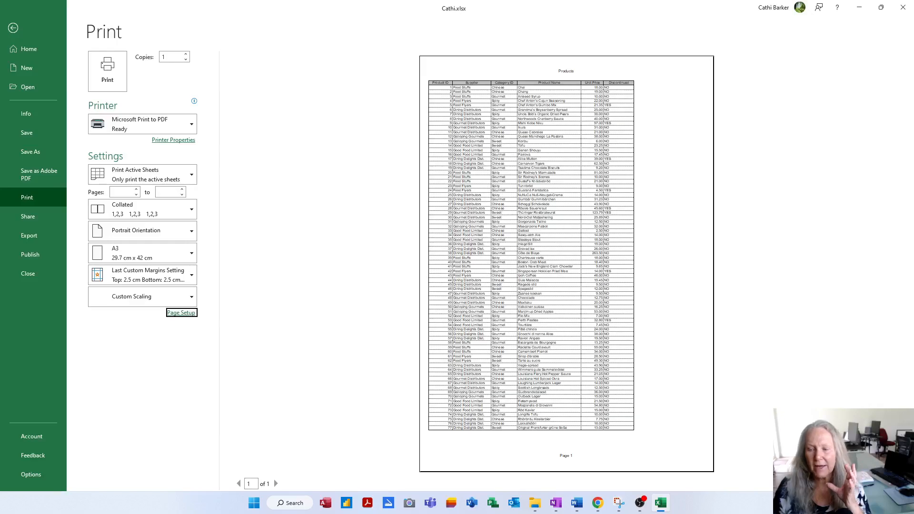
{"action": "left_click", "coordinate": [555, 349]}
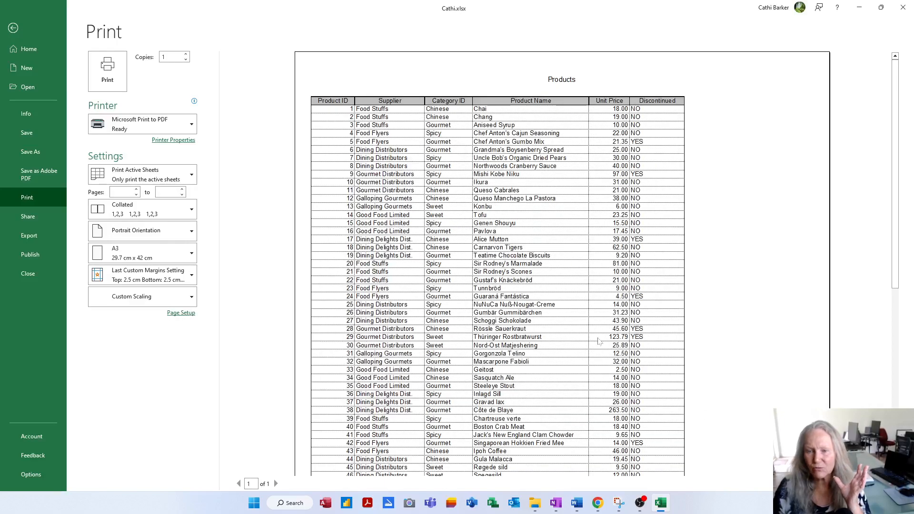
{"action": "left_click", "coordinate": [655, 412]}
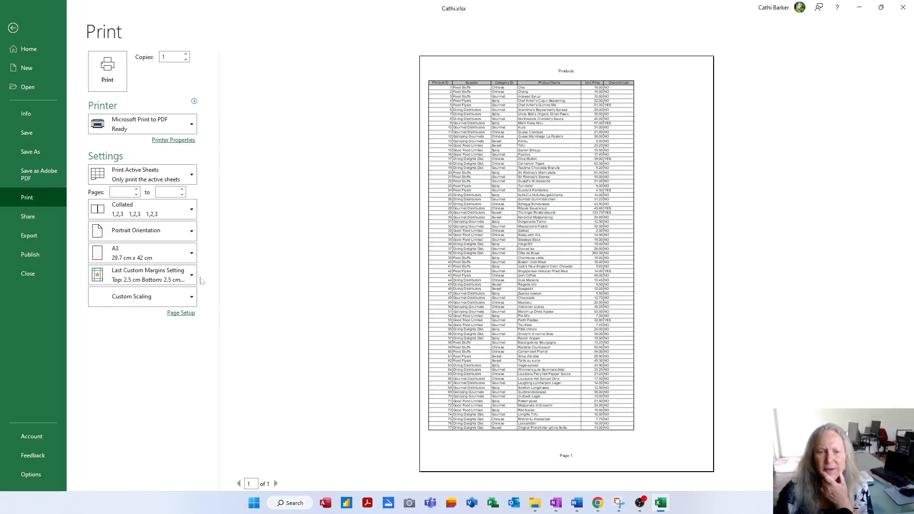
Step: Set the paper size to A4 and scale the sheet to fit 1 page wide by 1 tall
{"action": "left_click", "coordinate": [189, 253]}
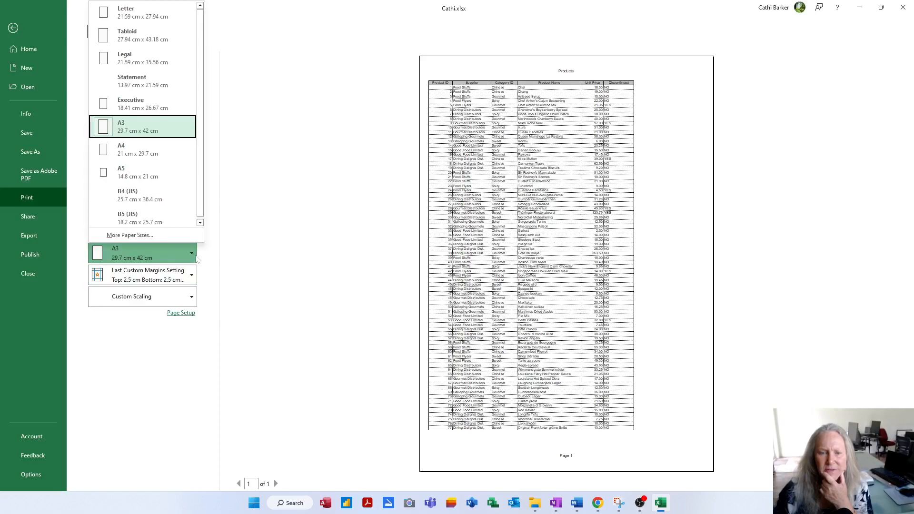
{"action": "left_click", "coordinate": [162, 151]}
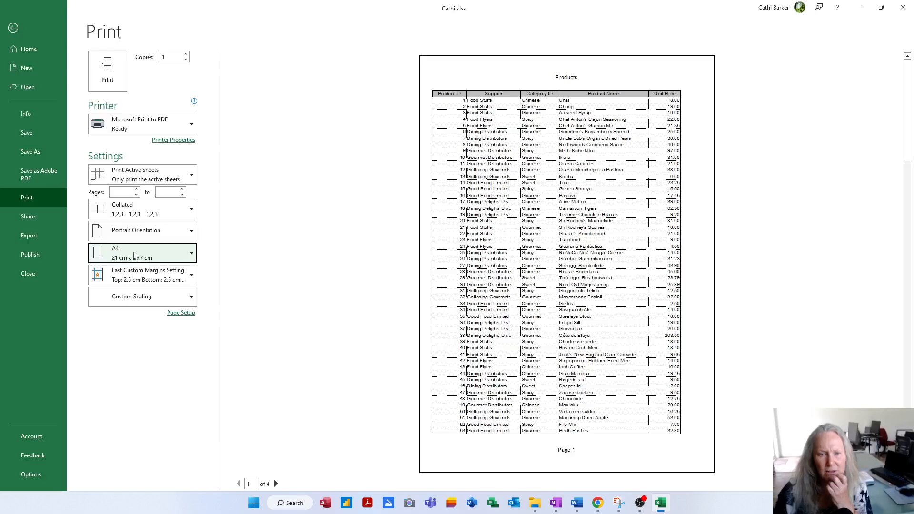
{"action": "left_click", "coordinate": [185, 314]}
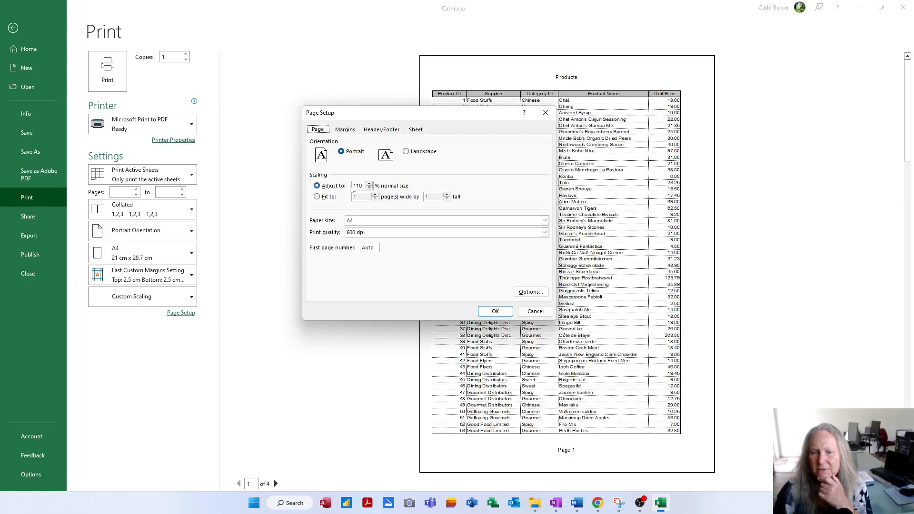
{"action": "left_click", "coordinate": [328, 199]}
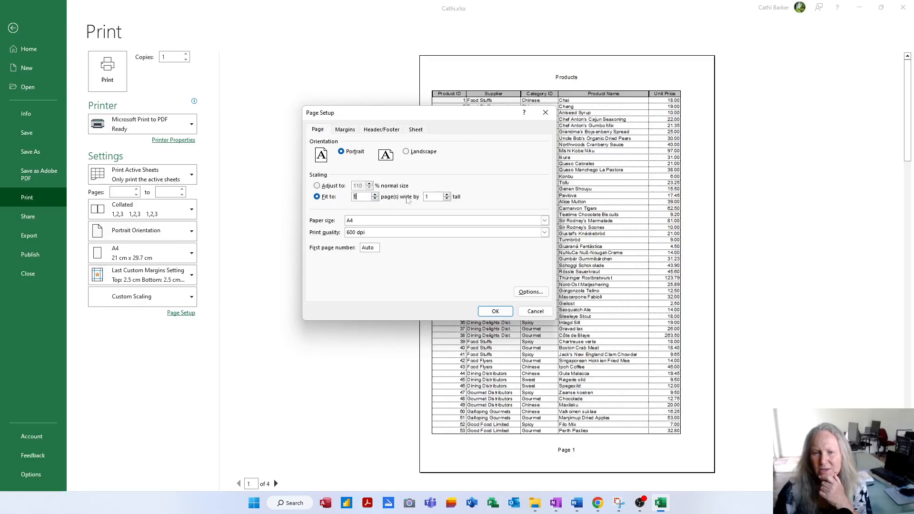
{"action": "left_click", "coordinate": [446, 195]}
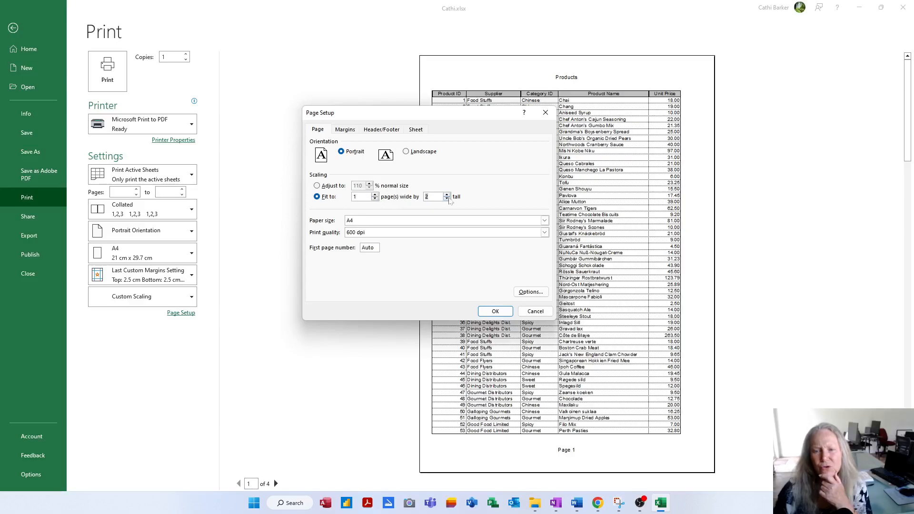
{"action": "left_click", "coordinate": [447, 199]}
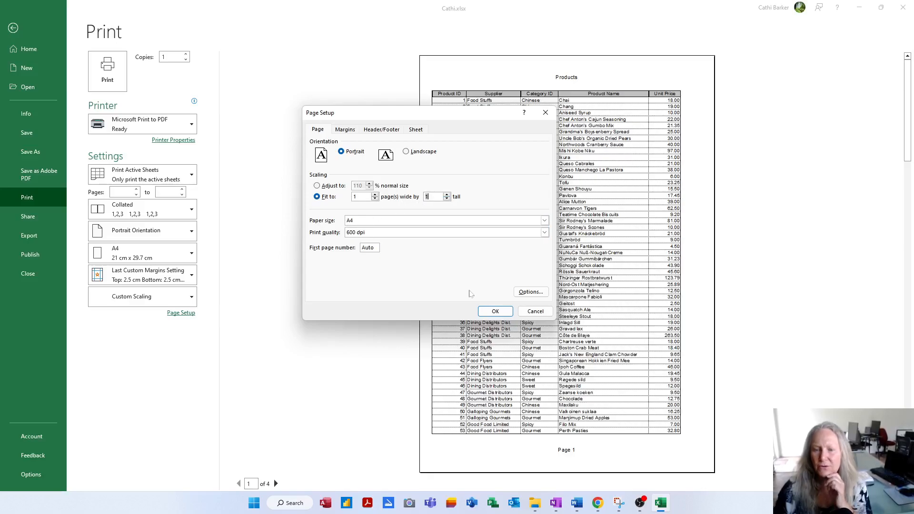
{"action": "left_click", "coordinate": [495, 312]}
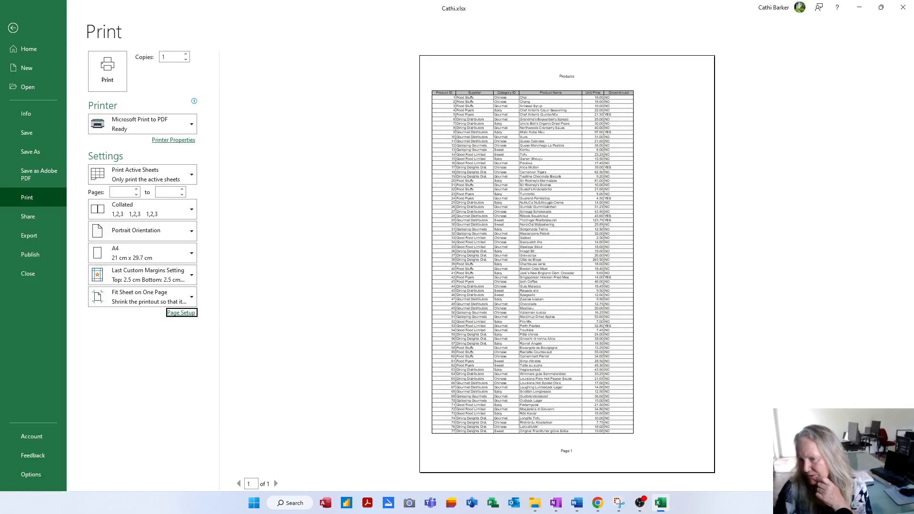
{"action": "left_click", "coordinate": [895, 484]}
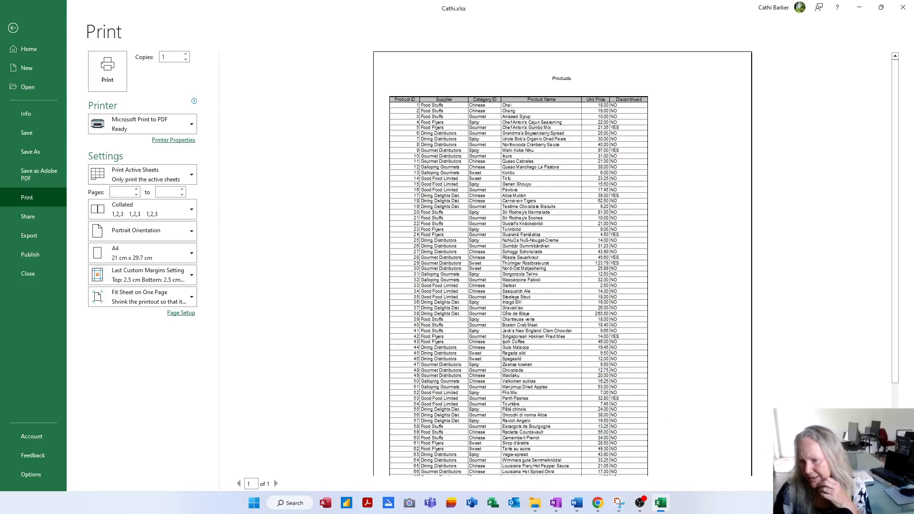
{"action": "left_click", "coordinate": [895, 484]}
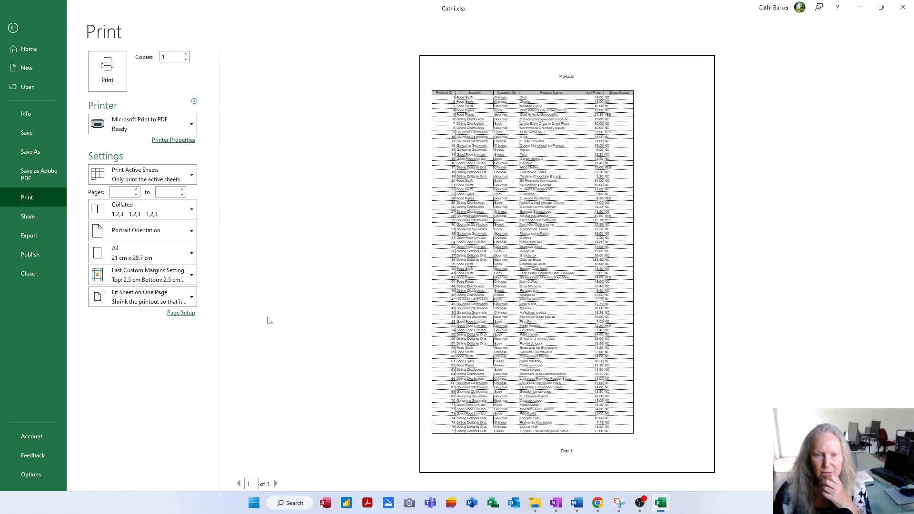
Step: Switch the page to landscape, fitted to 1 page wide by 2 tall, and preview the second page
{"action": "left_click", "coordinate": [182, 315]}
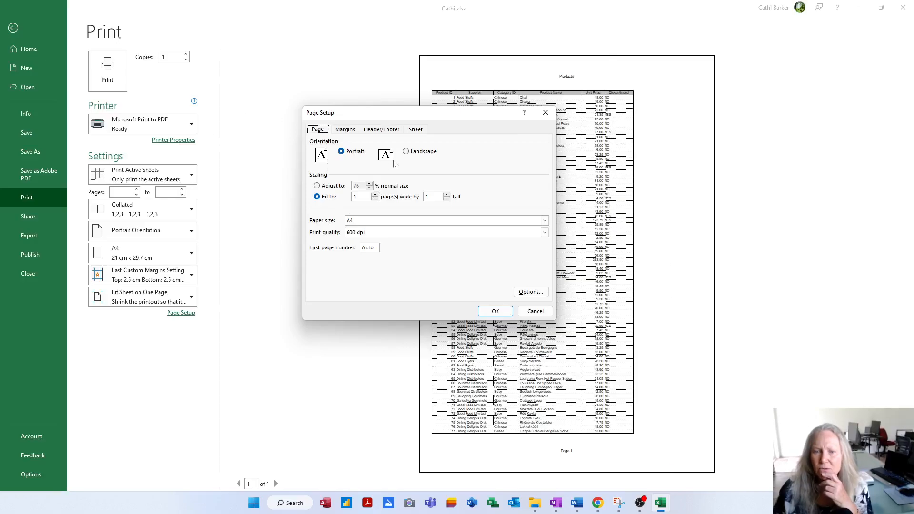
{"action": "left_click", "coordinate": [406, 151]}
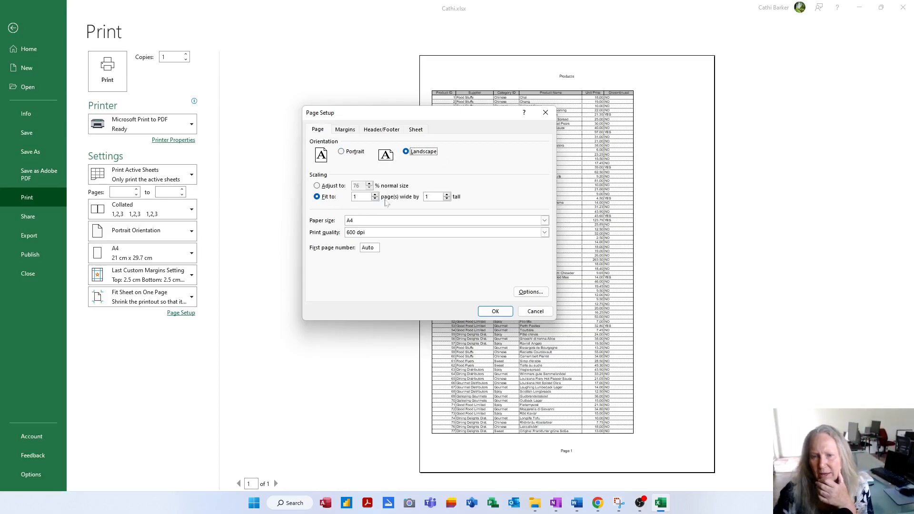
{"action": "left_click", "coordinate": [448, 195]}
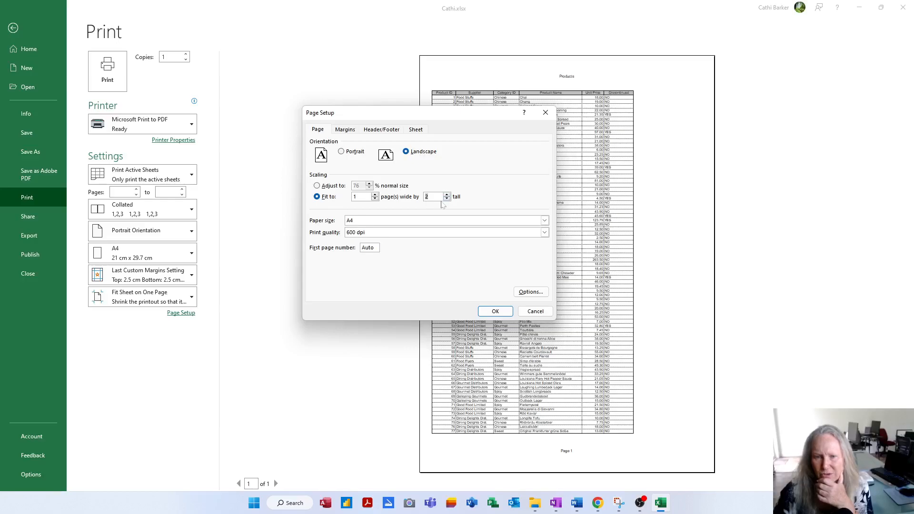
{"action": "left_click", "coordinate": [495, 311]}
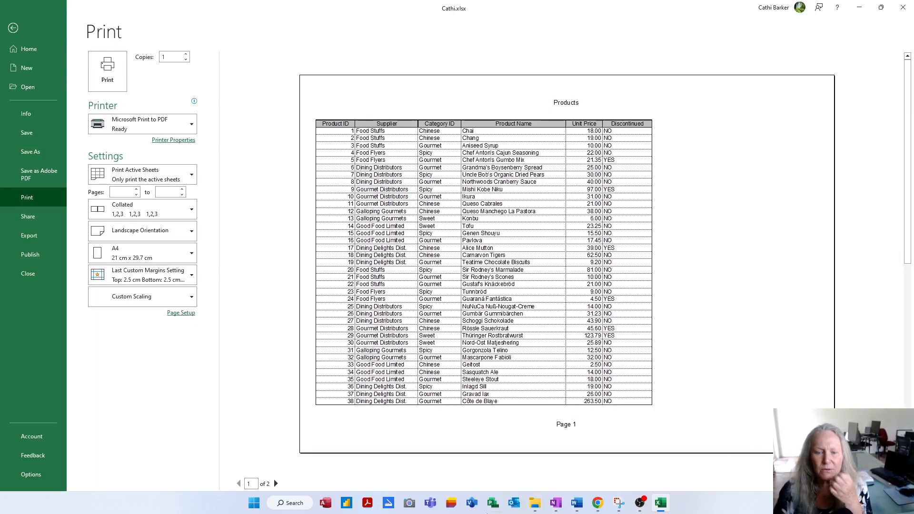
{"action": "left_click", "coordinate": [276, 484]}
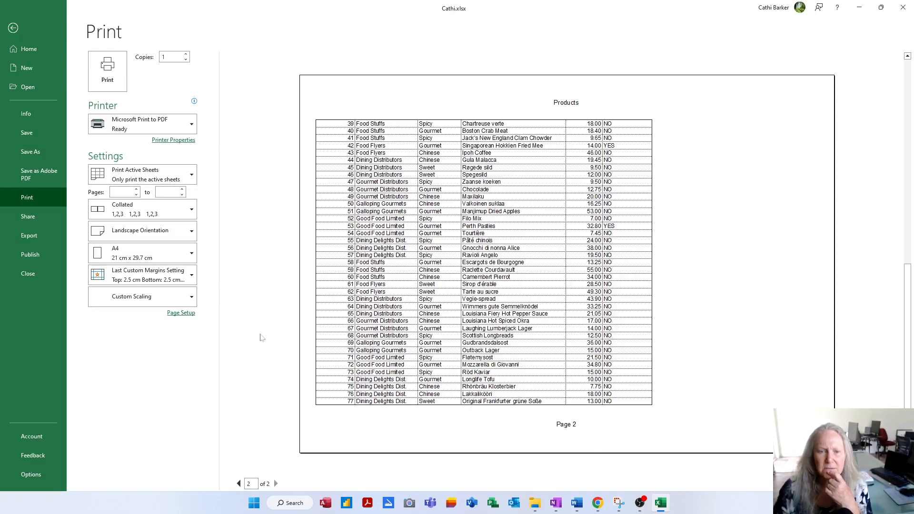
Step: Set both the left and right page margins to 1 cm
{"action": "left_click", "coordinate": [182, 314]}
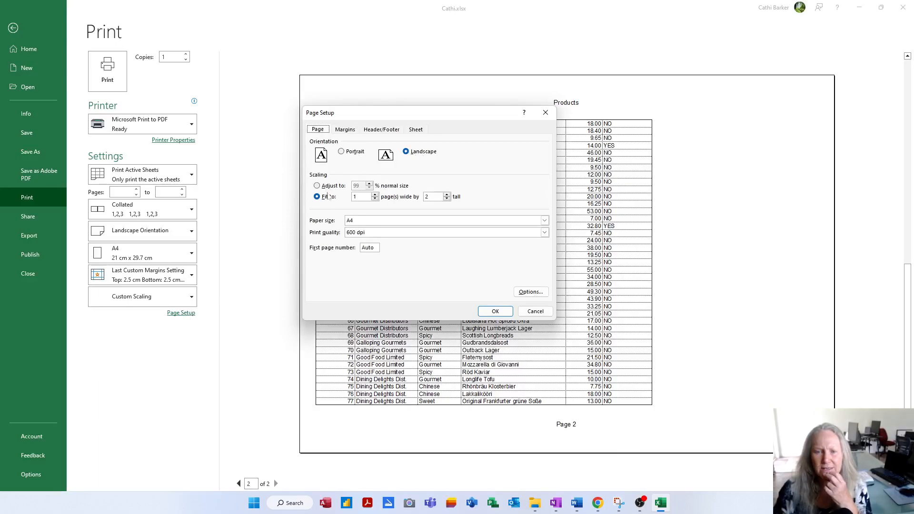
{"action": "left_click", "coordinate": [347, 130]}
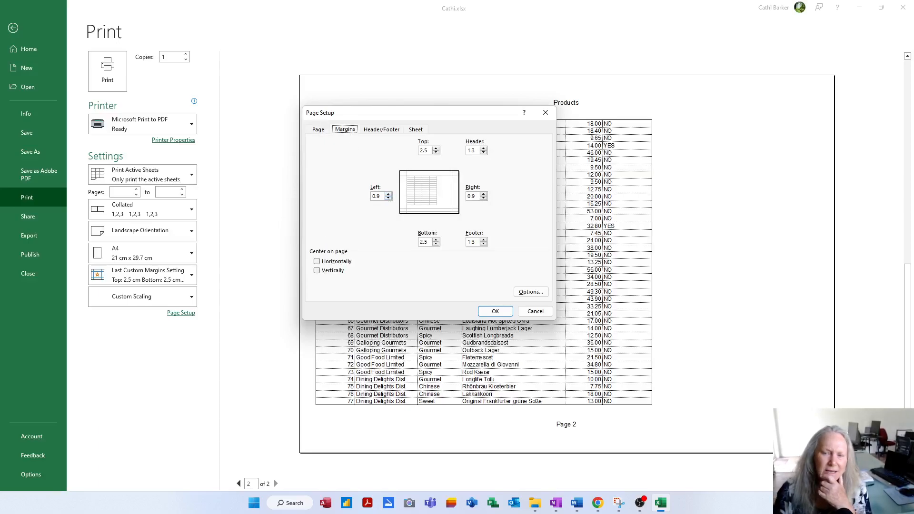
{"action": "left_click", "coordinate": [376, 196]}
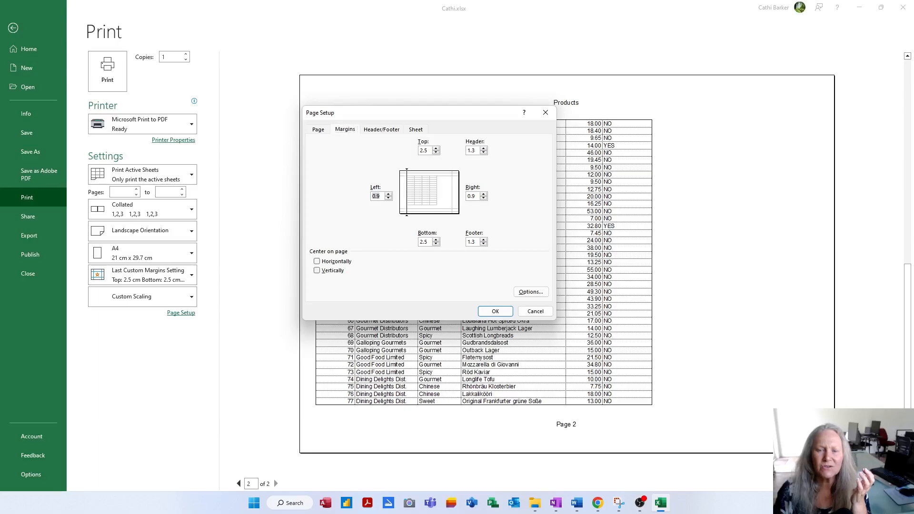
{"action": "type", "text": "1"}
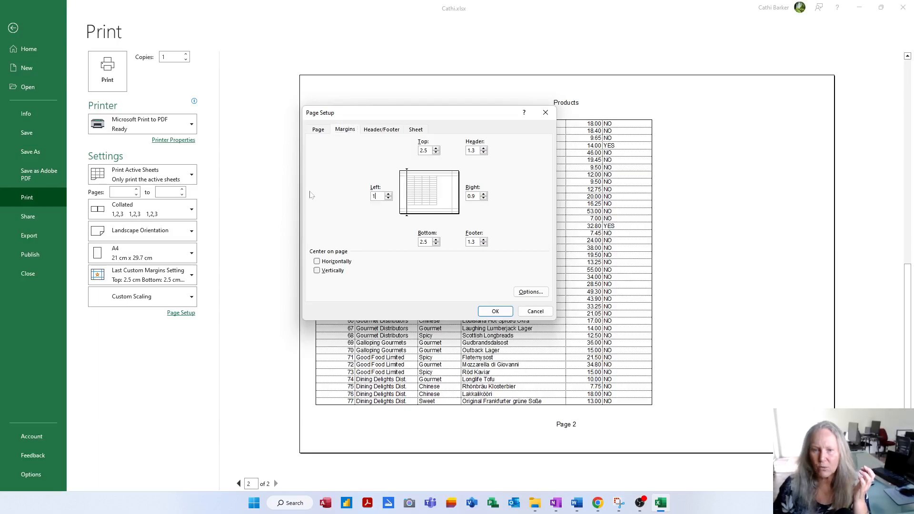
{"action": "key", "text": "Tab"}
{"action": "type", "text": "1"}
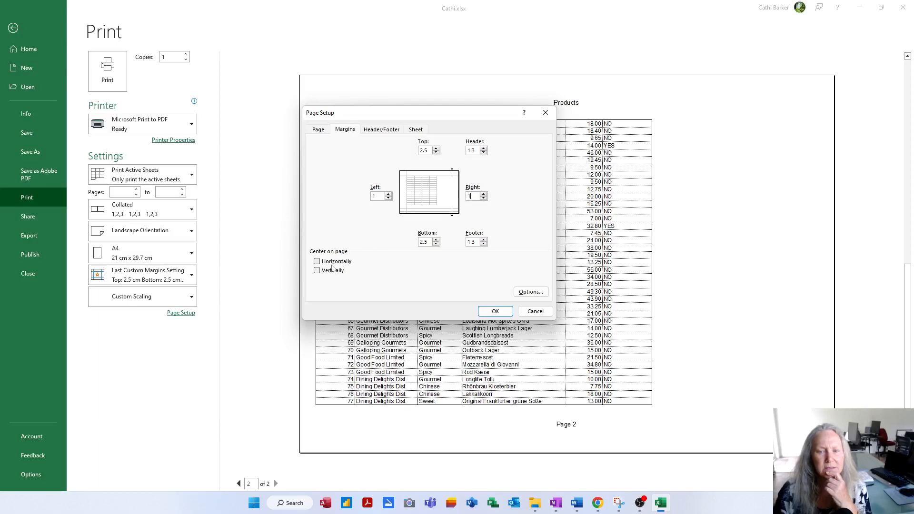
Step: Center the table horizontally and vertically on the page and check the preview back to page 1
{"action": "left_click", "coordinate": [317, 261]}
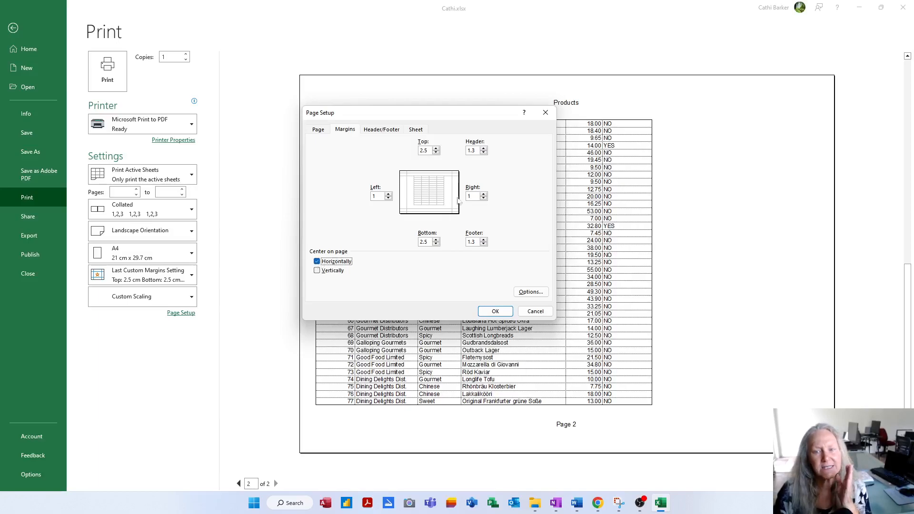
{"action": "left_click", "coordinate": [333, 271]}
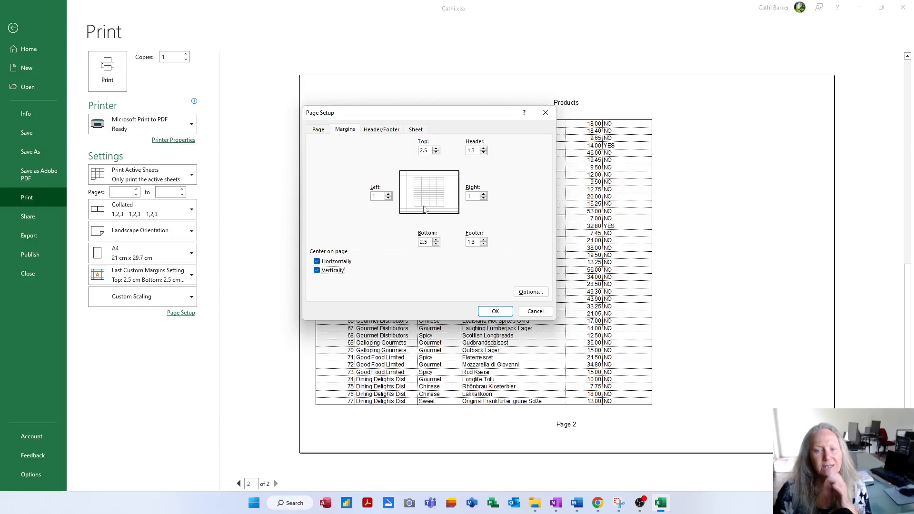
{"action": "left_click", "coordinate": [499, 310]}
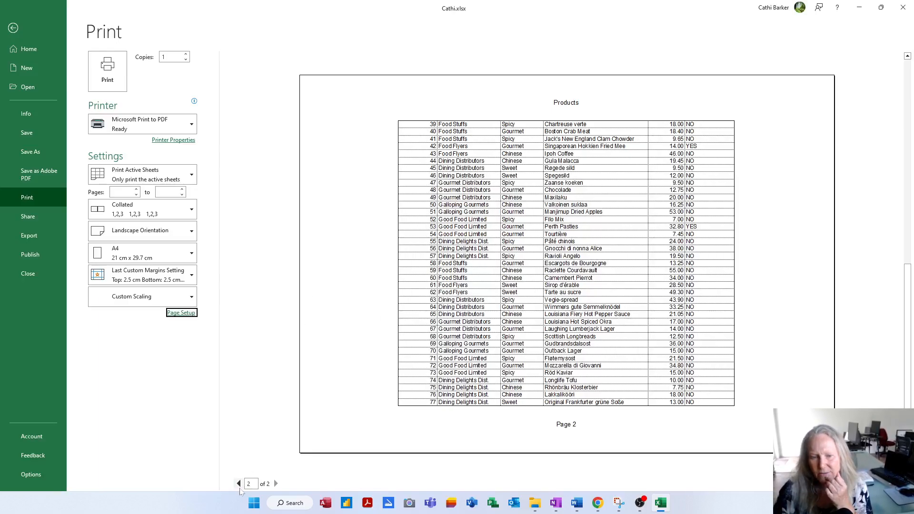
{"action": "left_click", "coordinate": [239, 484]}
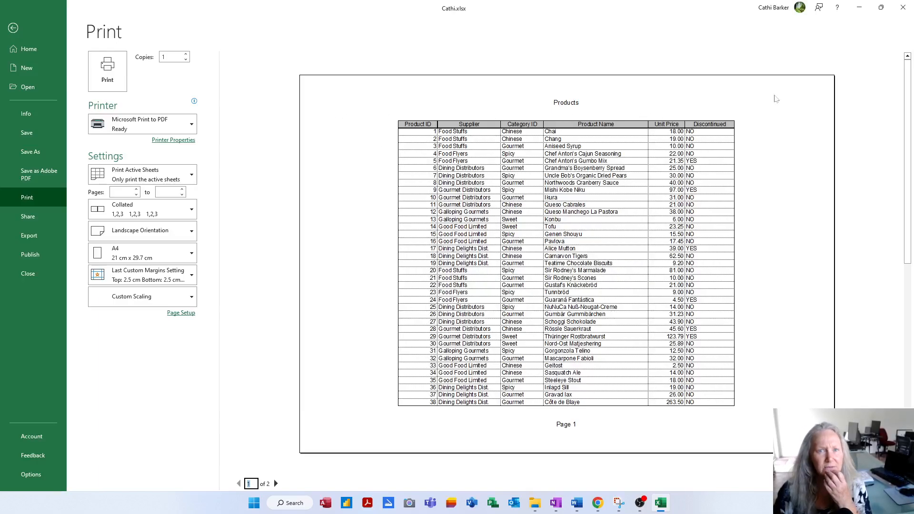
Step: Start a custom header for the sheet and enter the author's full name in its left section
{"action": "left_click", "coordinate": [181, 313]}
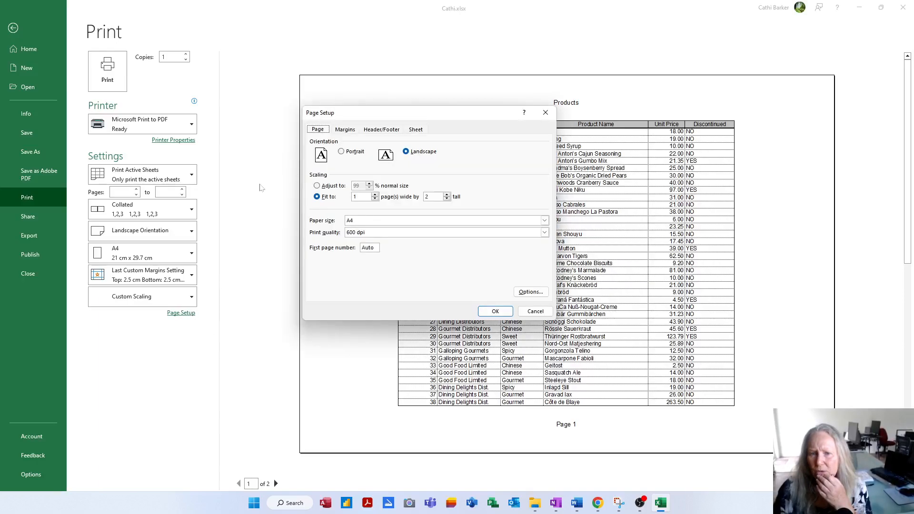
{"action": "left_click", "coordinate": [346, 130]}
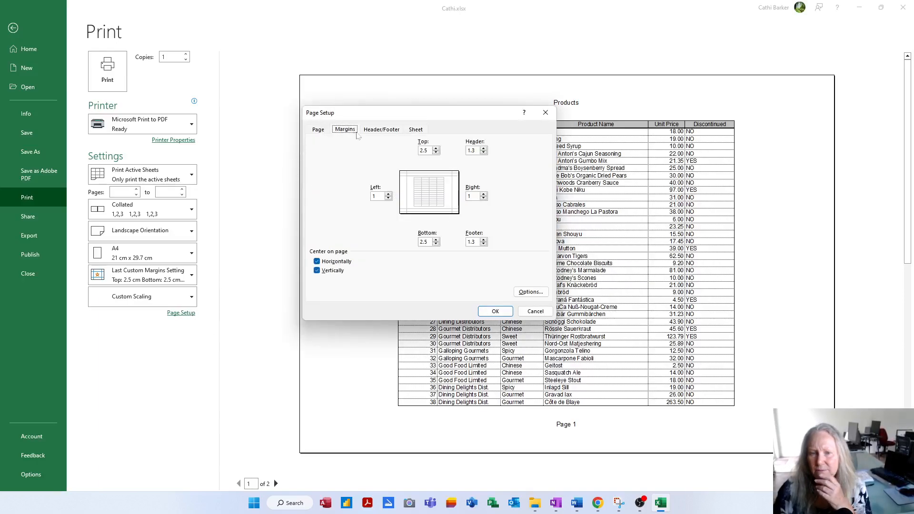
{"action": "left_click", "coordinate": [381, 130]}
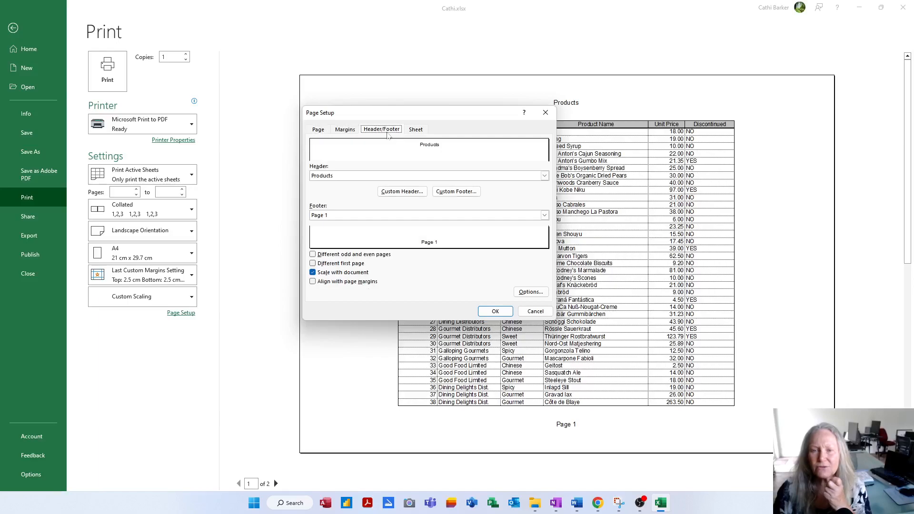
{"action": "left_click", "coordinate": [402, 191]}
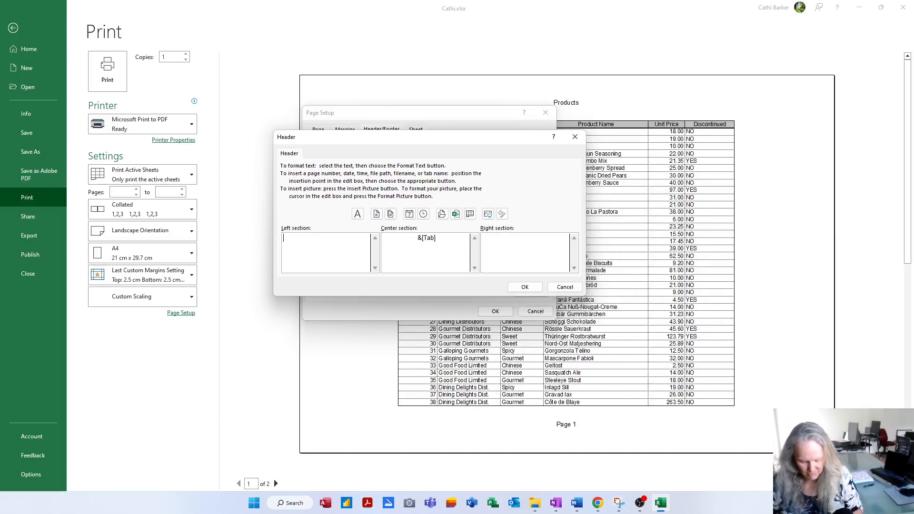
{"action": "type", "text": "Cathi "}
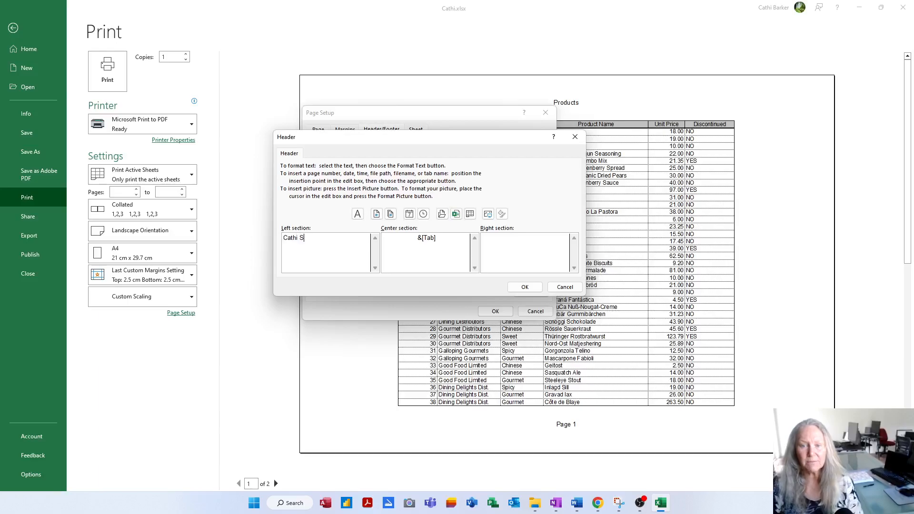
{"action": "type", "text": "Barker"}
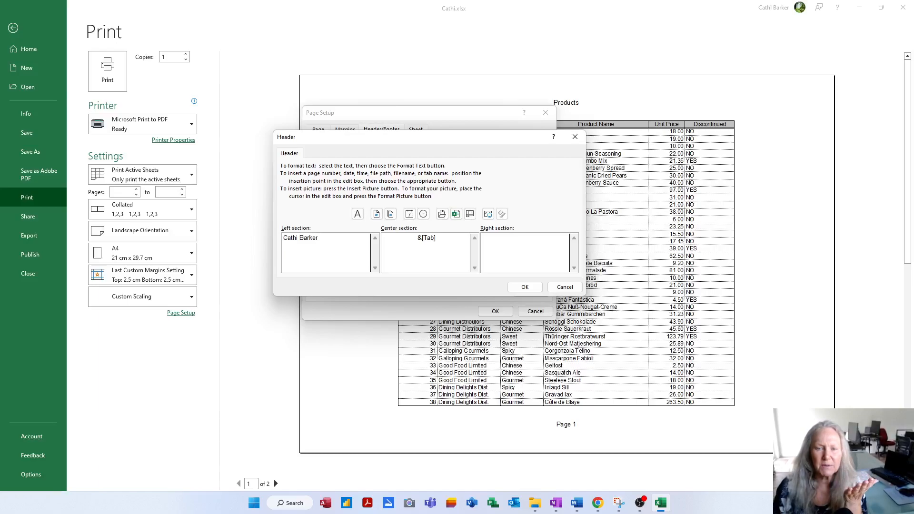
Step: Make the author's name in the left header section bold
{"action": "left_click_drag", "start_coordinate": [319, 238], "coordinate": [283, 238]}
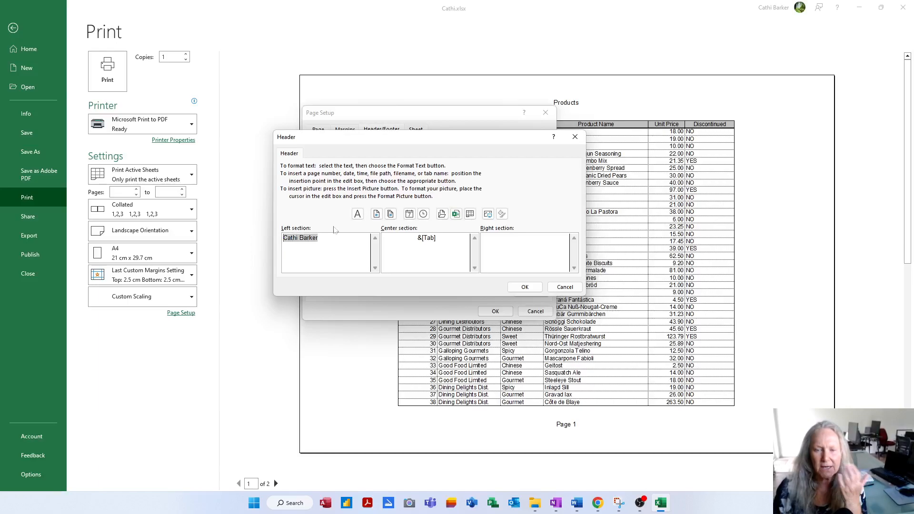
{"action": "left_click", "coordinate": [357, 214]}
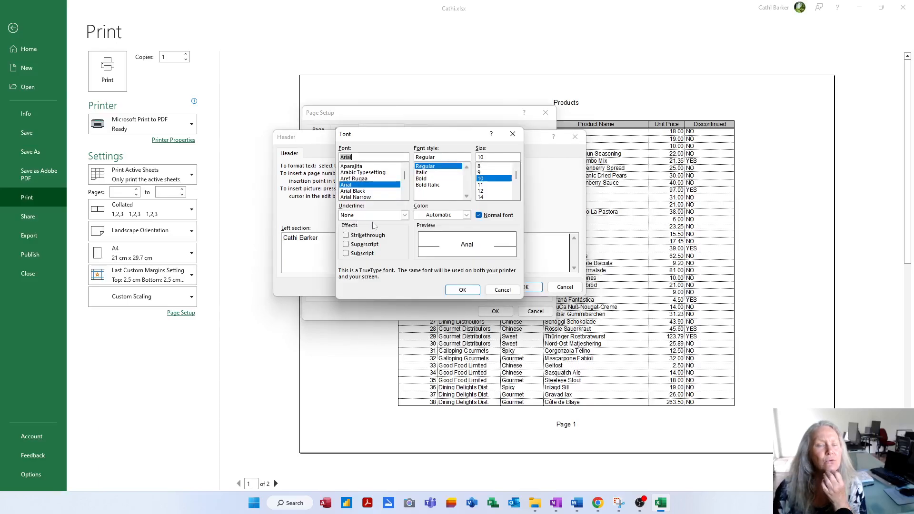
{"action": "left_click", "coordinate": [426, 180]}
{"action": "left_click", "coordinate": [467, 290]}
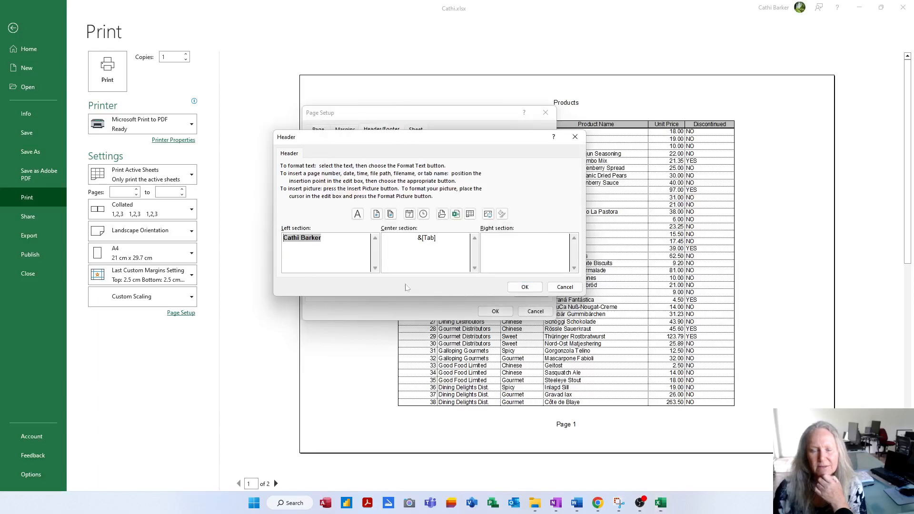
{"action": "left_click", "coordinate": [323, 239]}
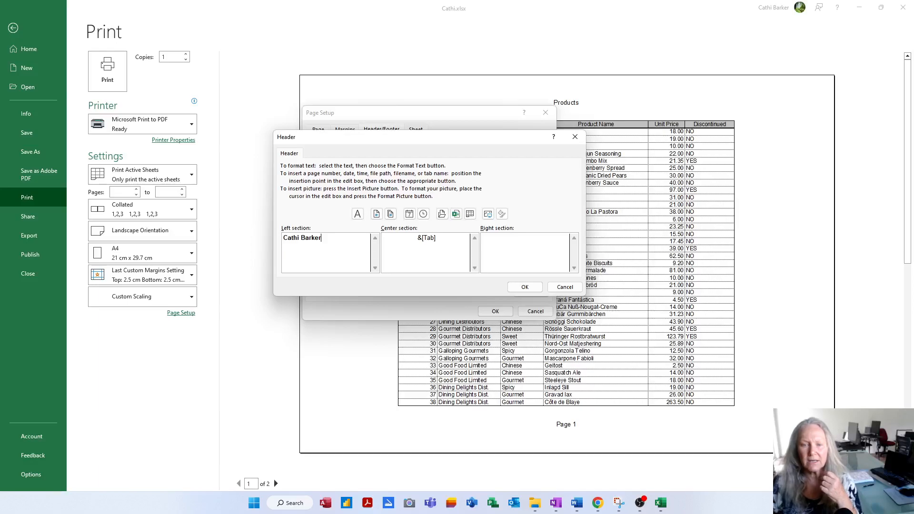
Step: Clear the center header section, put "Printed &[Date] &[Time]" in the right section and apply the header
{"action": "key", "text": "Tab"}
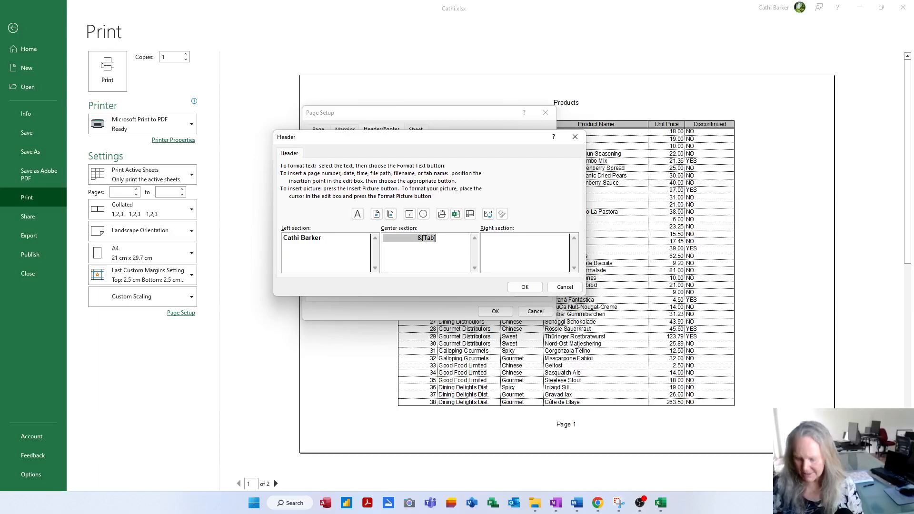
{"action": "key", "text": "Delete"}
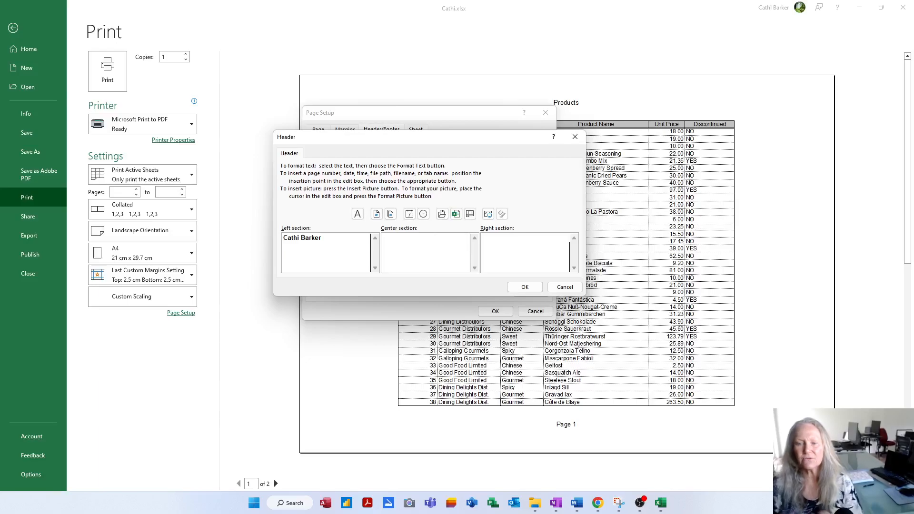
{"action": "type", "text": "Printed"}
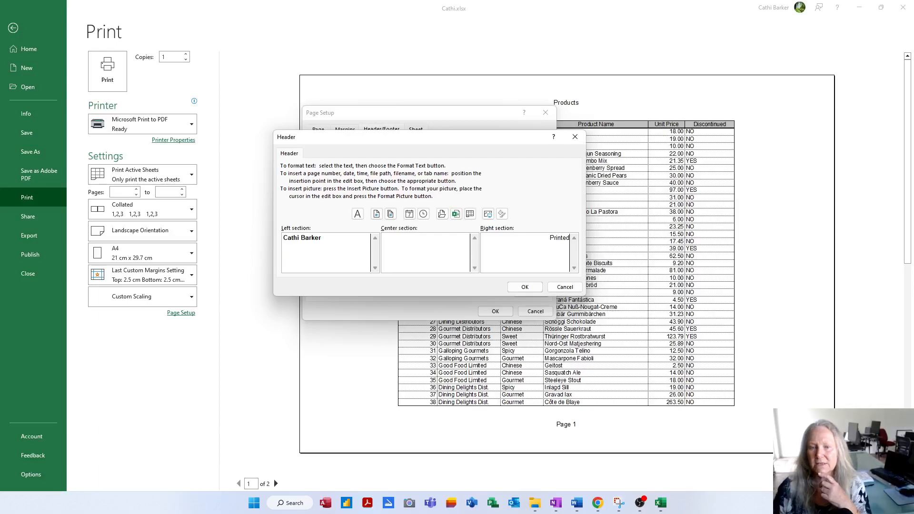
{"action": "left_click", "coordinate": [409, 214]}
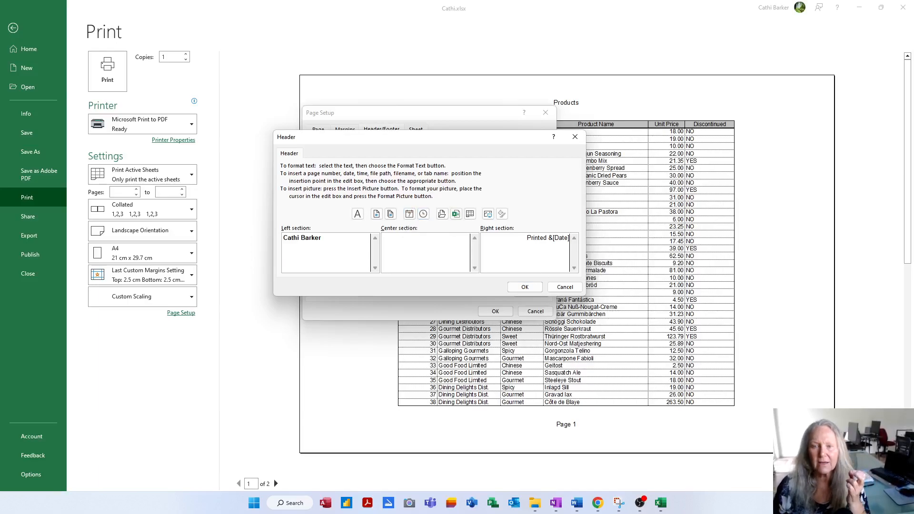
{"action": "left_click", "coordinate": [423, 214]}
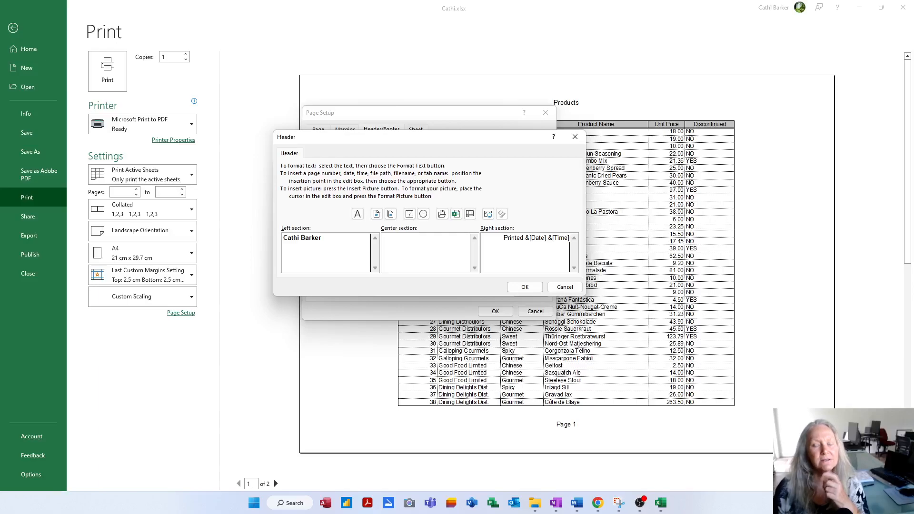
{"action": "left_click", "coordinate": [525, 287]}
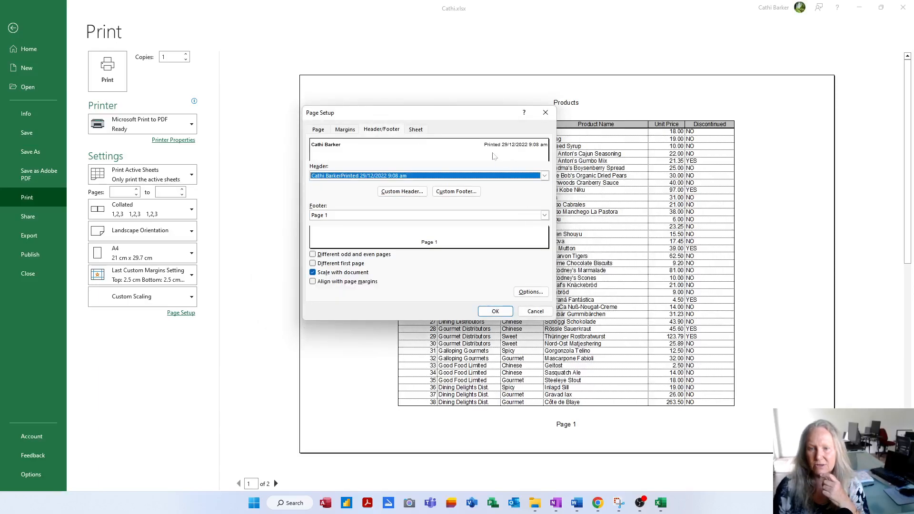
{"action": "left_click", "coordinate": [495, 312]}
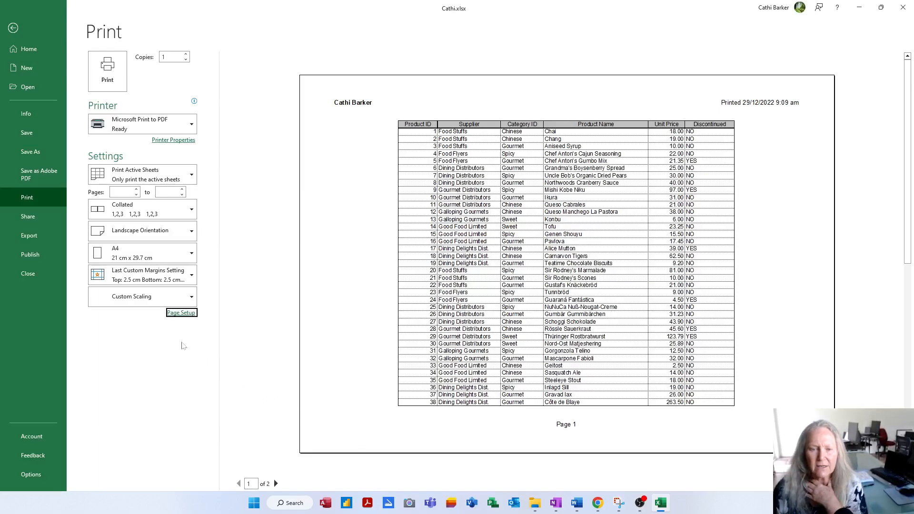
Step: Start a custom footer and enter "Page &[Page] of &[Pages]" in its left section
{"action": "left_click", "coordinate": [187, 313]}
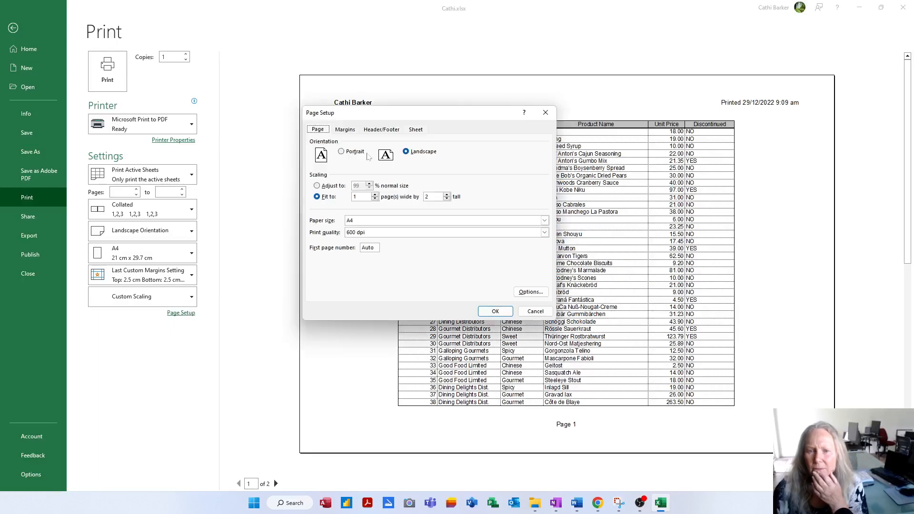
{"action": "left_click", "coordinate": [378, 132]}
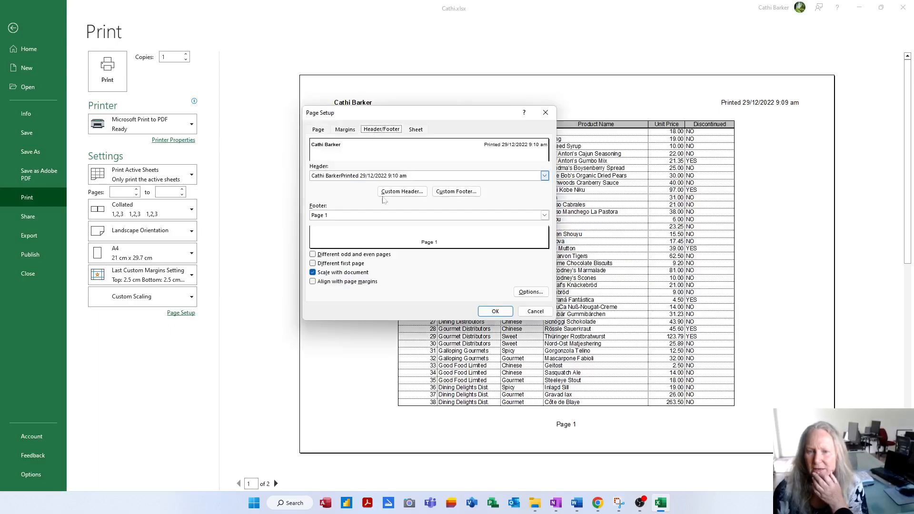
{"action": "left_click", "coordinate": [464, 192]}
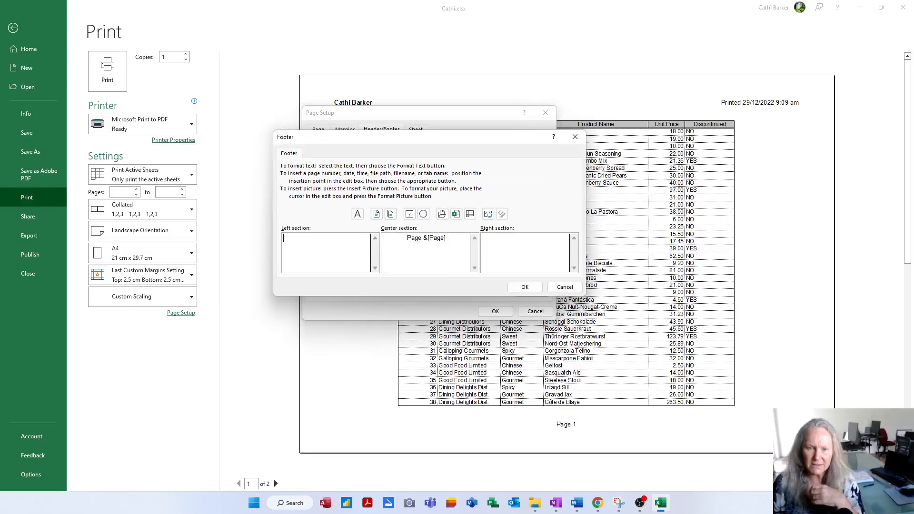
{"action": "type", "text": "Page"}
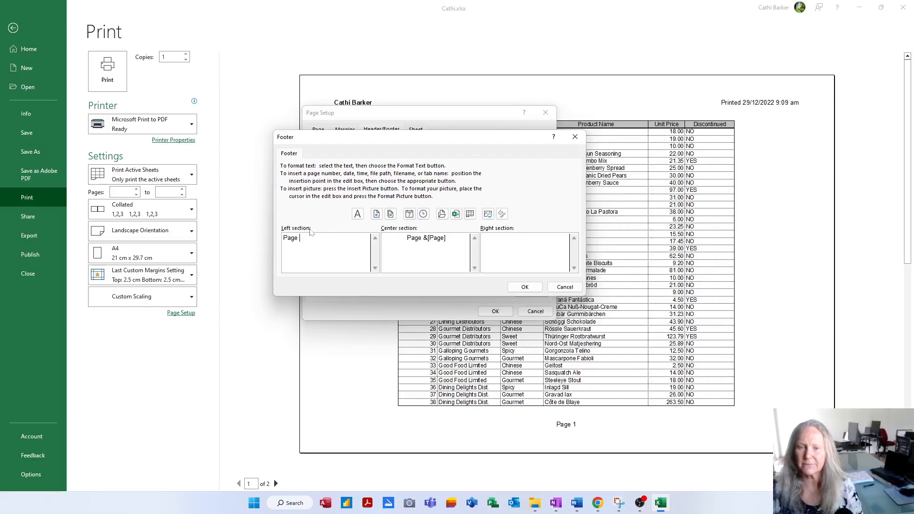
{"action": "left_click", "coordinate": [376, 215]}
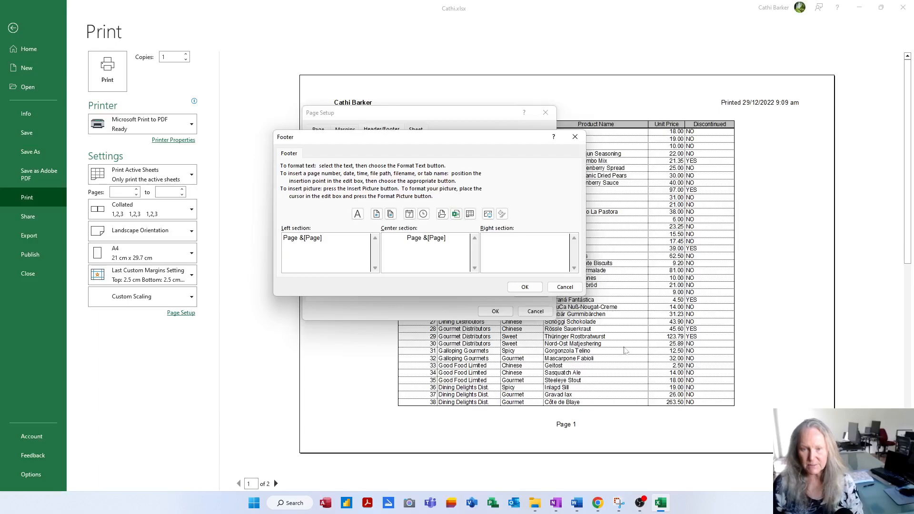
{"action": "type", "text": "of"}
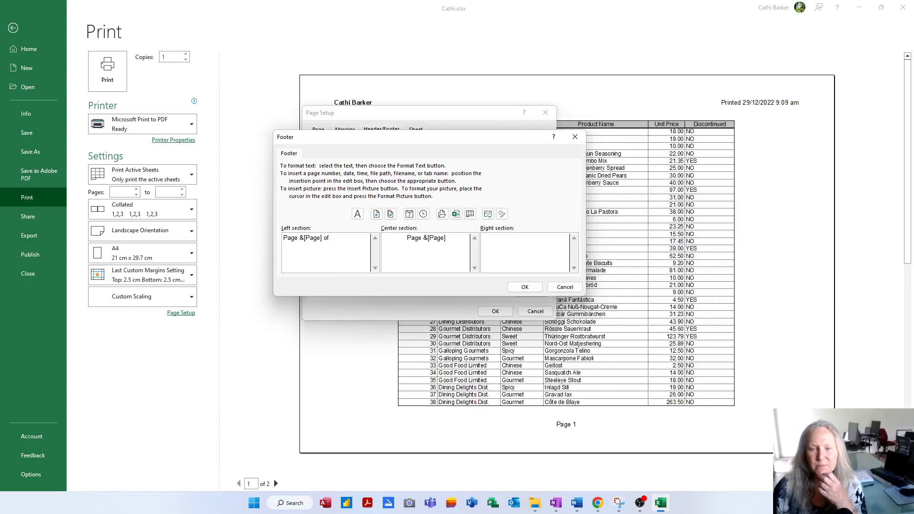
{"action": "left_click", "coordinate": [392, 214]}
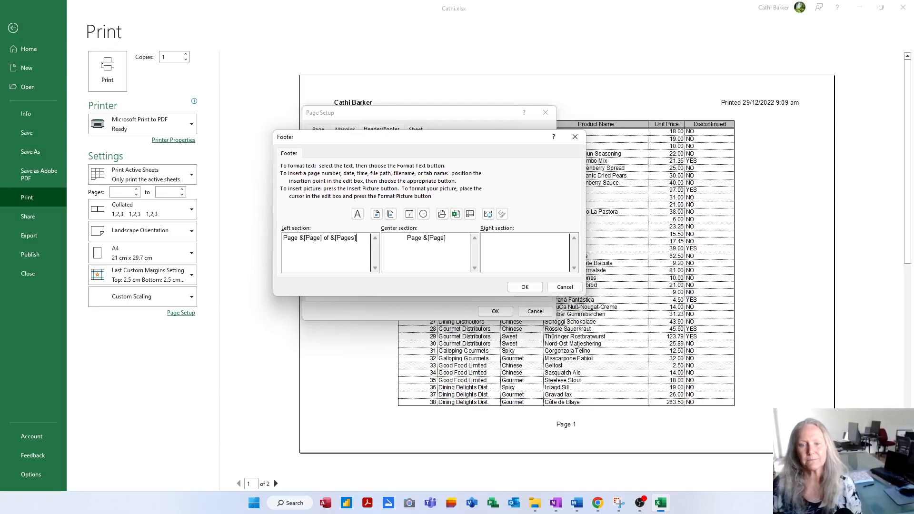
Step: Clear the center footer section and enter "File and Location" followed by the file path code in the right section
{"action": "left_click_drag", "start_coordinate": [384, 238], "coordinate": [480, 242]}
{"action": "key", "text": "Delete"}
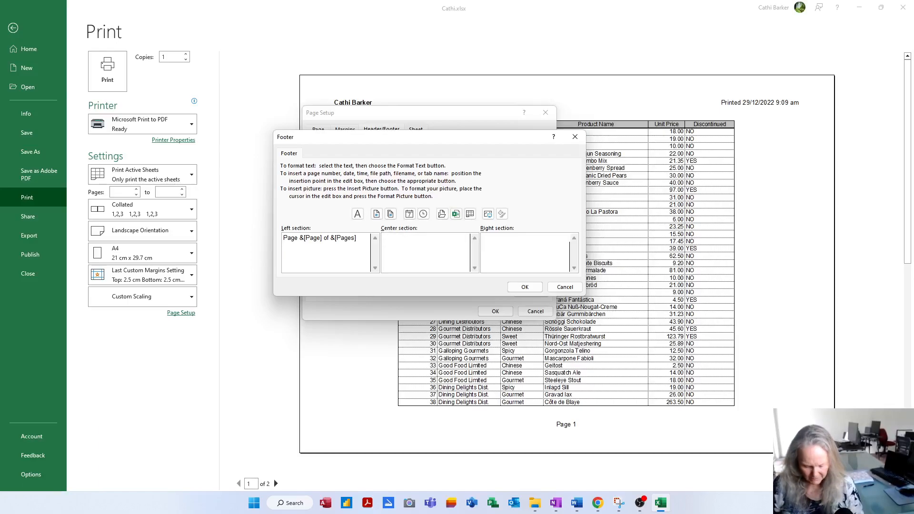
{"action": "type", "text": "File a"}
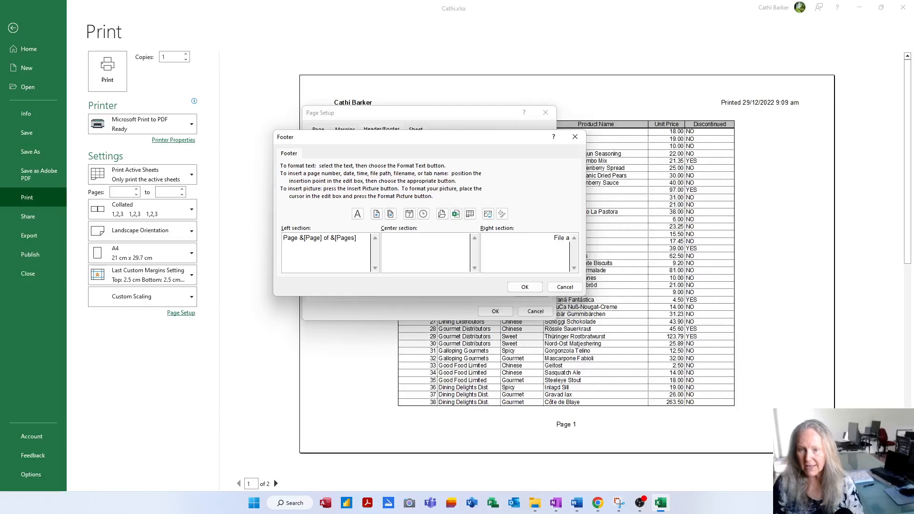
{"action": "type", "text": "nd Location"}
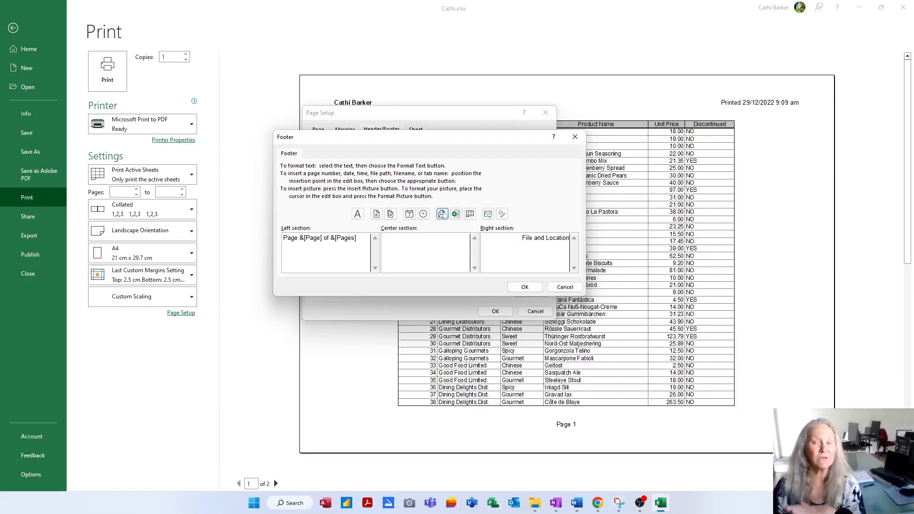
{"action": "left_click", "coordinate": [442, 215]}
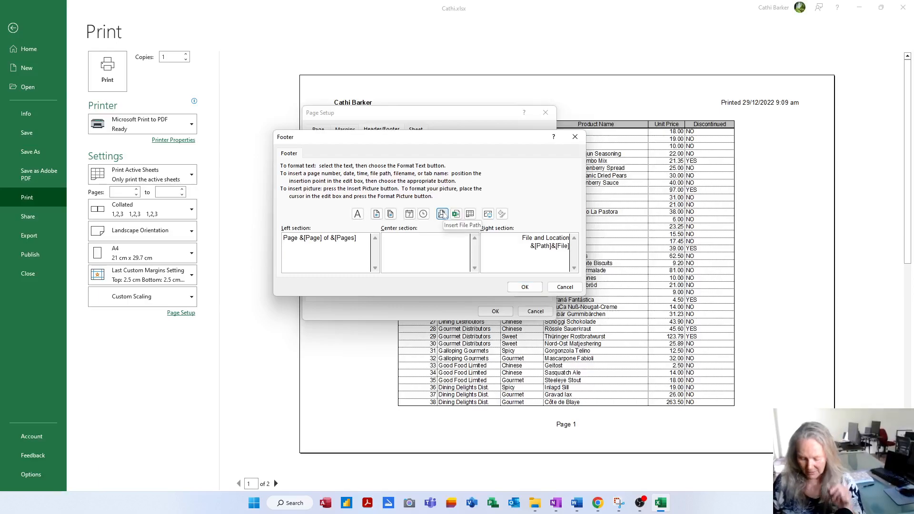
Step: Add a line "Sheet &[Tab]" to the right footer section and apply the footer to the page setup
{"action": "type", "text": "Sheet"}
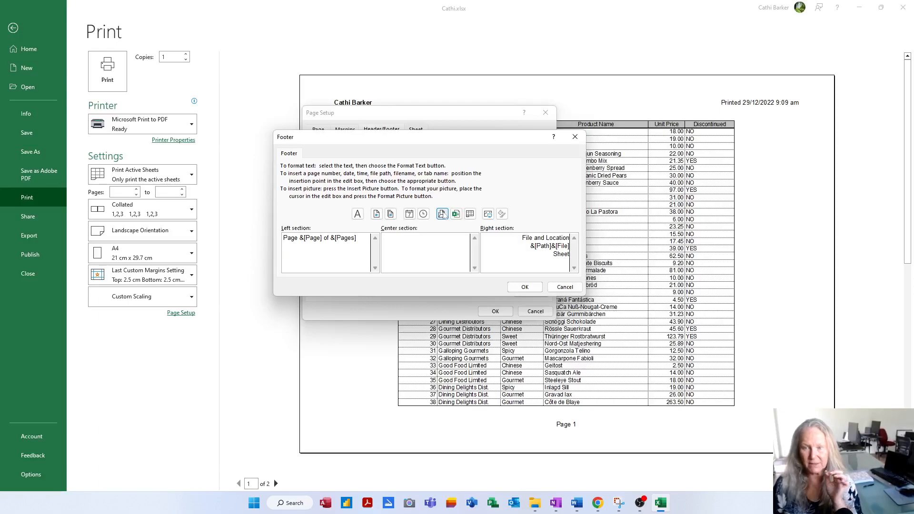
{"action": "left_click", "coordinate": [471, 214]}
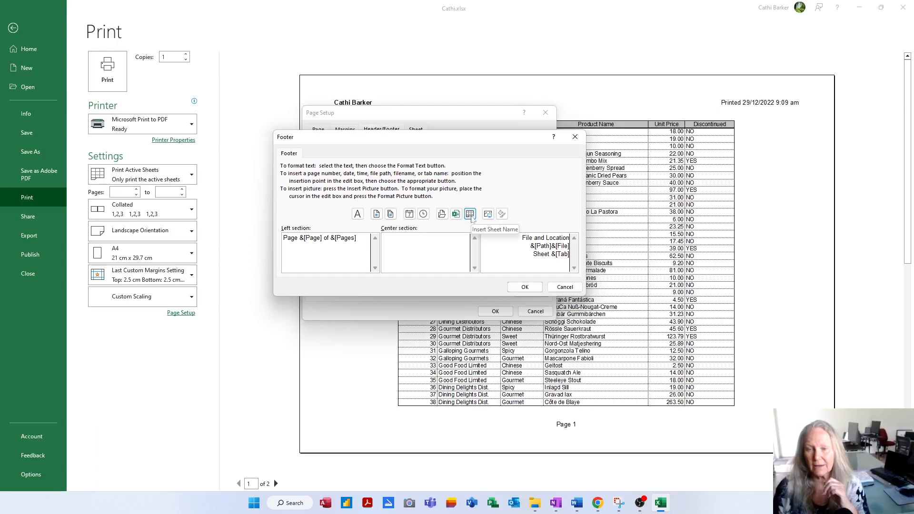
{"action": "left_click", "coordinate": [525, 287]}
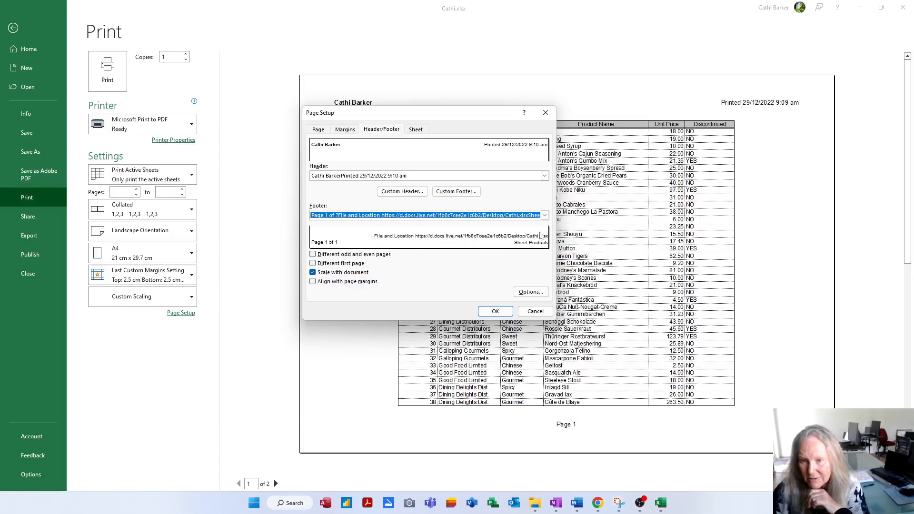
{"action": "left_click", "coordinate": [500, 307]}
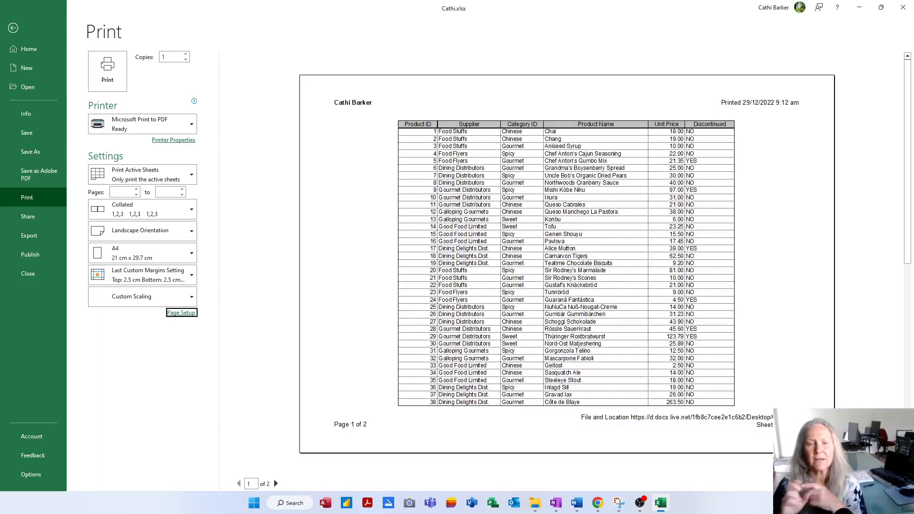
Step: Review the page setup sections and turn off printed gridlines for the worksheet
{"action": "left_click", "coordinate": [181, 315]}
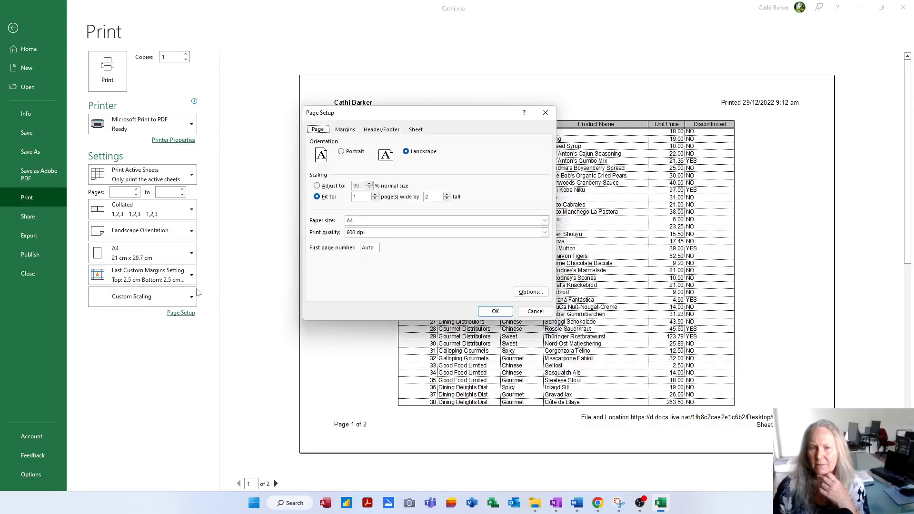
{"action": "left_click", "coordinate": [344, 133]}
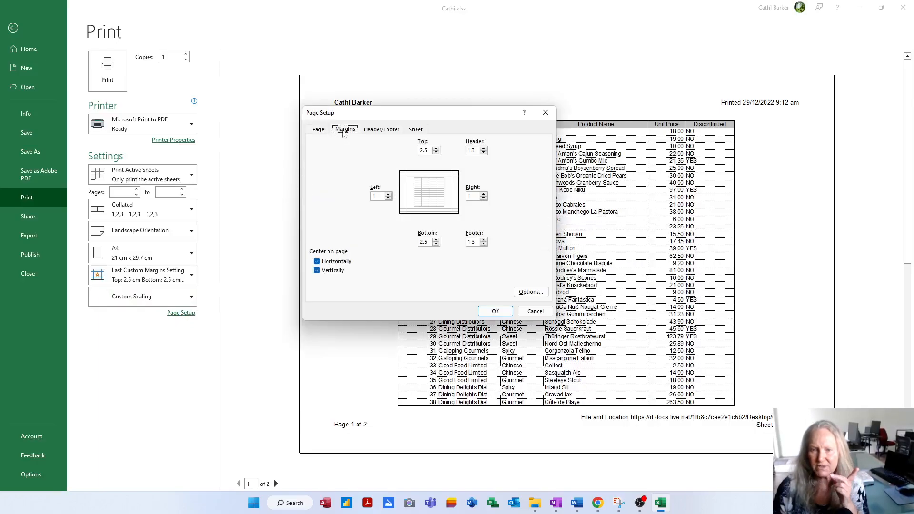
{"action": "left_click", "coordinate": [381, 133]}
{"action": "left_click", "coordinate": [416, 133]}
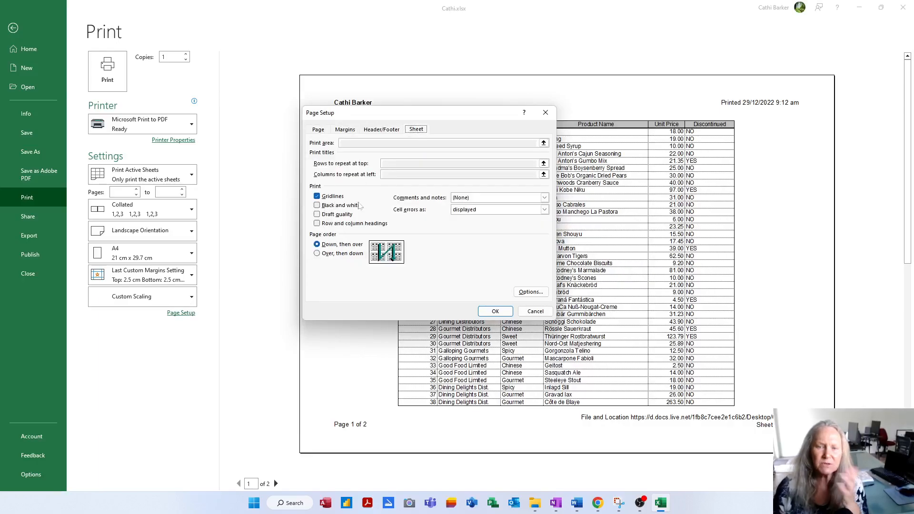
{"action": "left_click", "coordinate": [332, 197]}
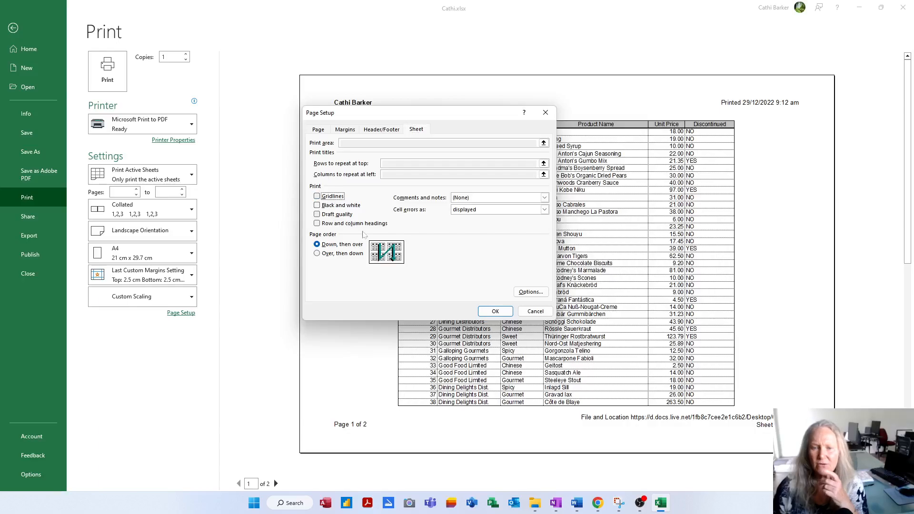
{"action": "left_click", "coordinate": [495, 312]}
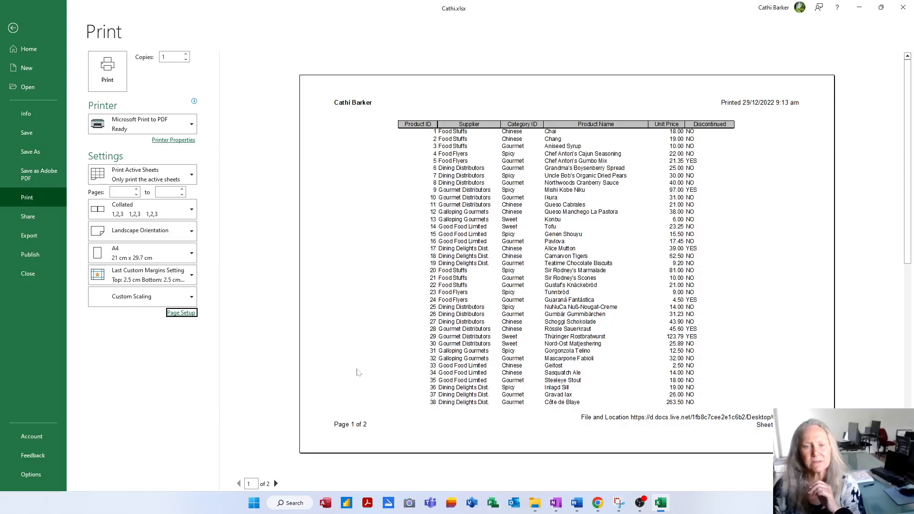
Step: Turn the printed gridlines back on in the page setup
{"action": "left_click", "coordinate": [191, 316]}
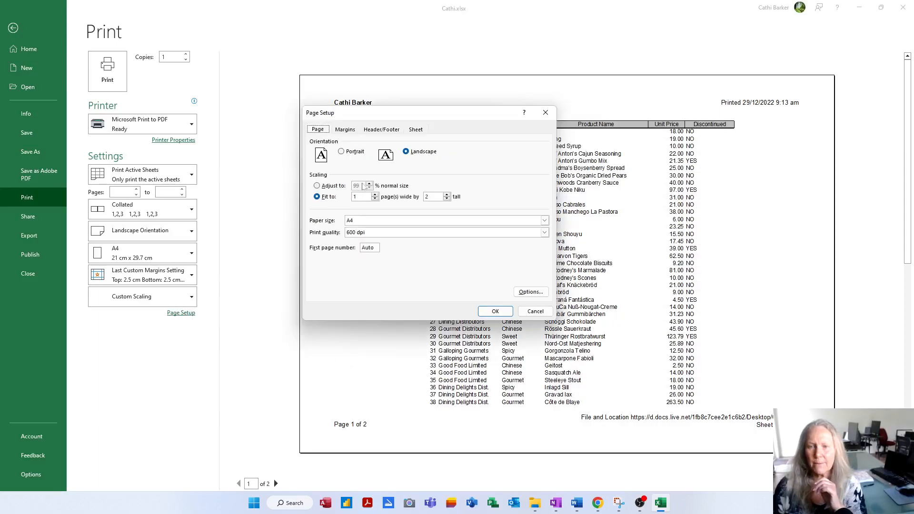
{"action": "left_click", "coordinate": [417, 130]}
{"action": "left_click", "coordinate": [317, 197]}
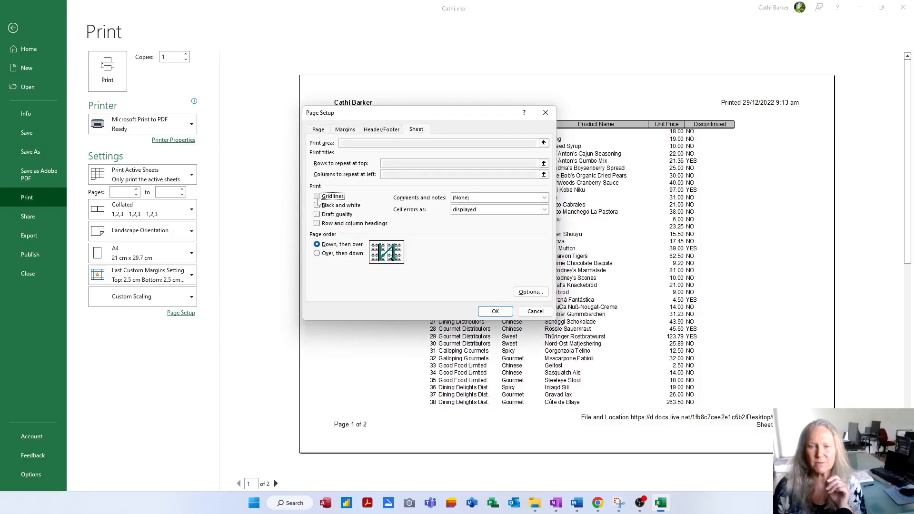
{"action": "left_click", "coordinate": [496, 312]}
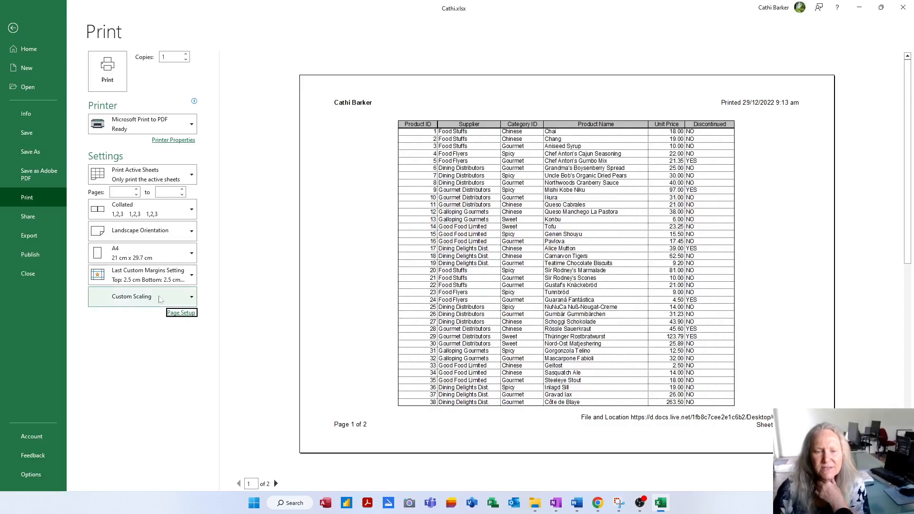
{"action": "left_click", "coordinate": [192, 298]}
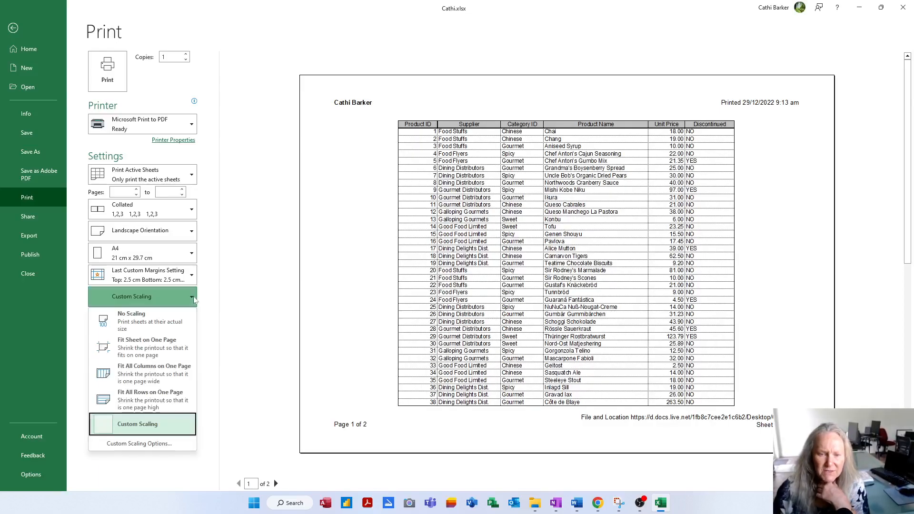
{"action": "left_click", "coordinate": [194, 296]}
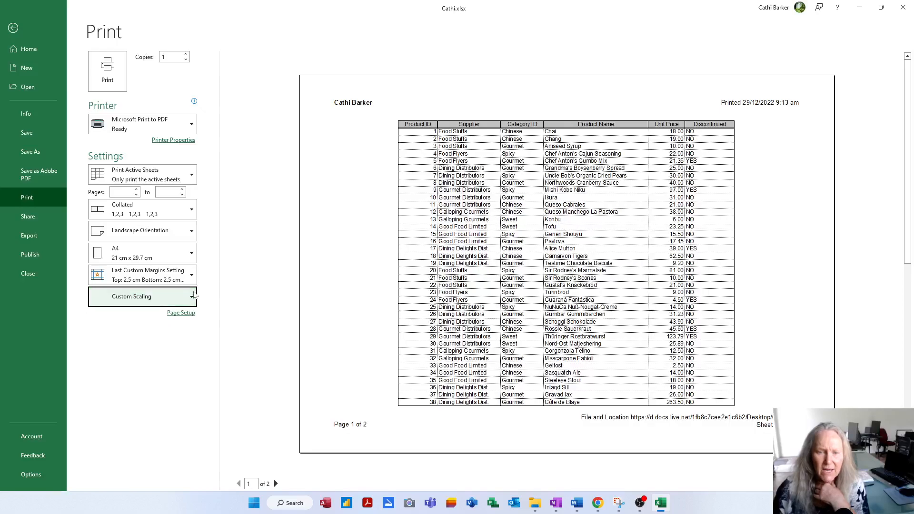
{"action": "left_click", "coordinate": [193, 280]}
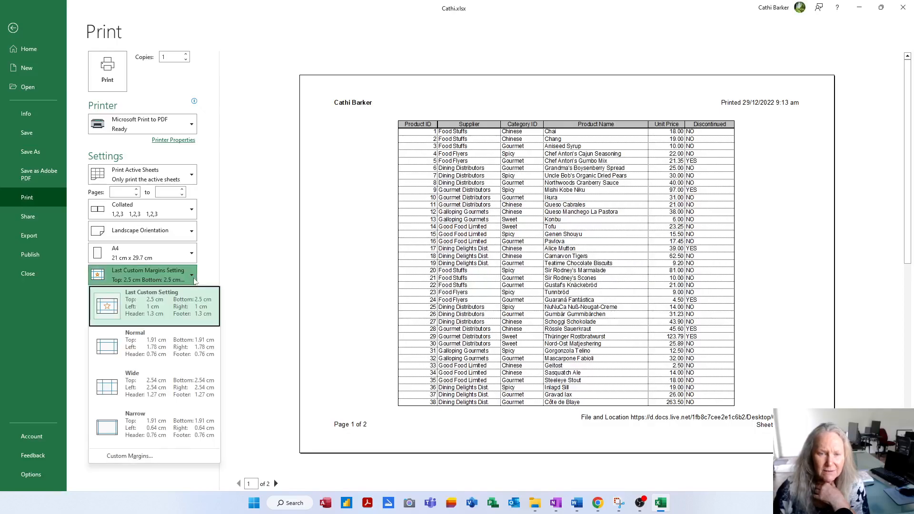
{"action": "left_click", "coordinate": [193, 279]}
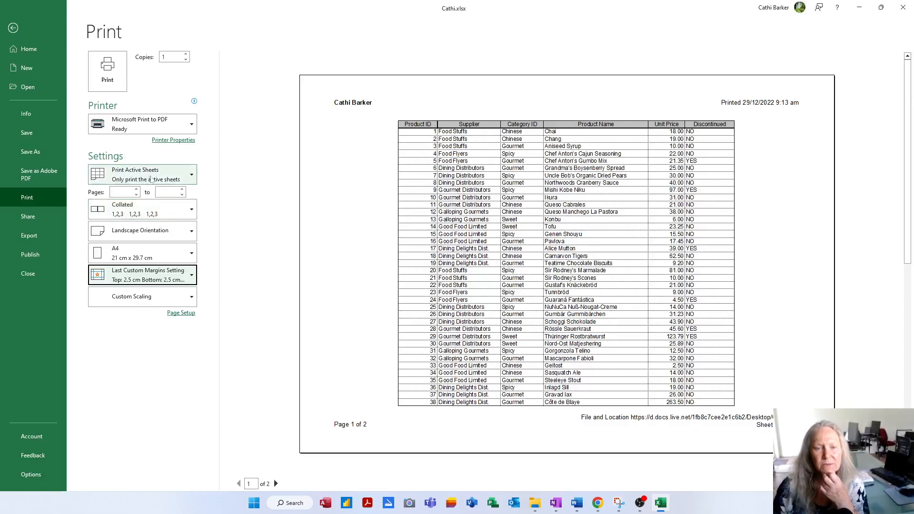
Step: Limit the printout to page 2 by setting the page range from 2 to 2
{"action": "left_click", "coordinate": [131, 192]}
{"action": "type", "text": "2"}
{"action": "key", "text": "Tab"}
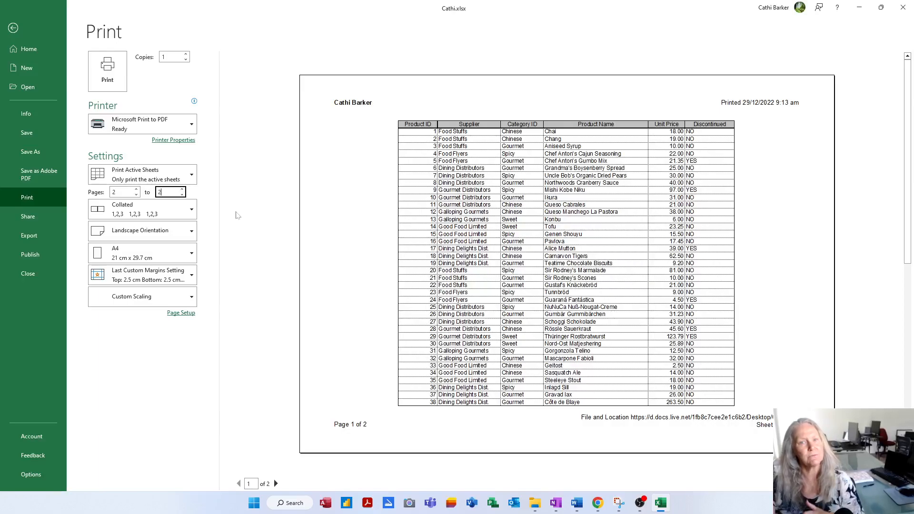
Step: Select cells A1:F11 on the Products sheet and set the printout to only the current selection
{"action": "left_click", "coordinate": [194, 176]}
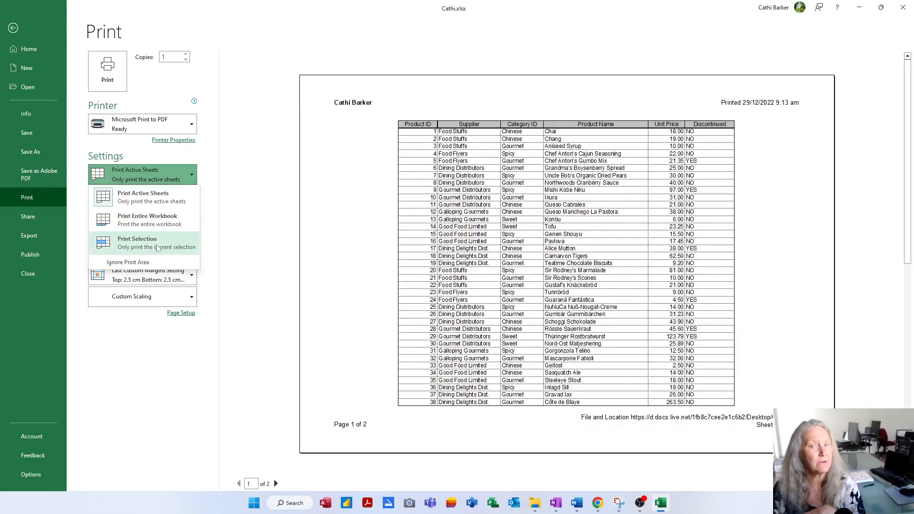
{"action": "left_click", "coordinate": [14, 28]}
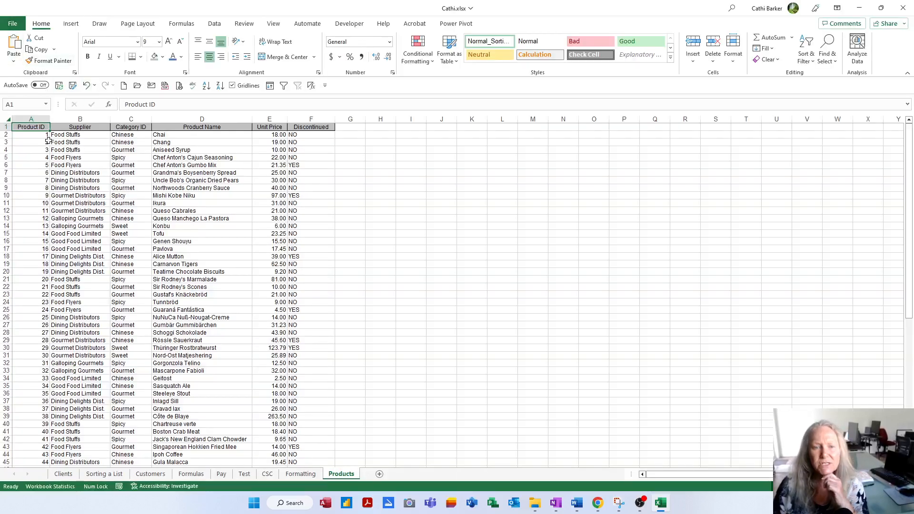
{"action": "left_click_drag", "start_coordinate": [30, 129], "coordinate": [312, 204]}
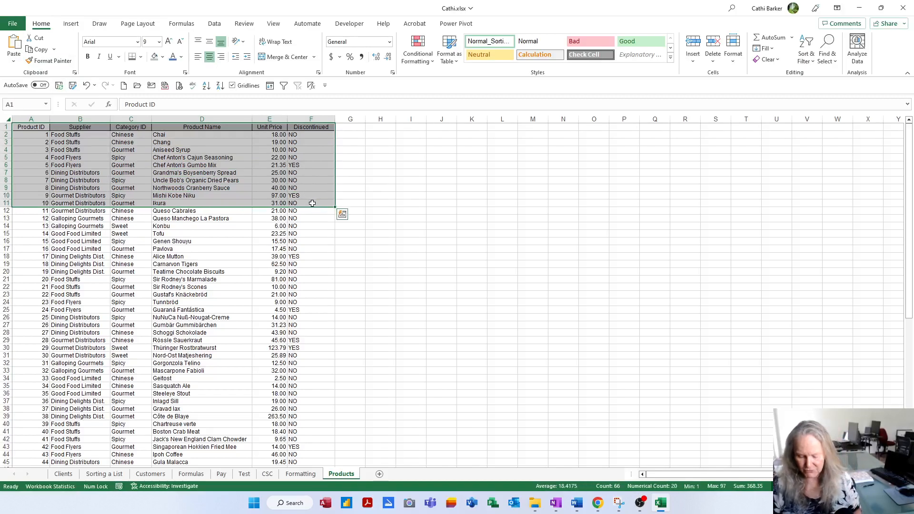
{"action": "key", "text": "ctrl+p"}
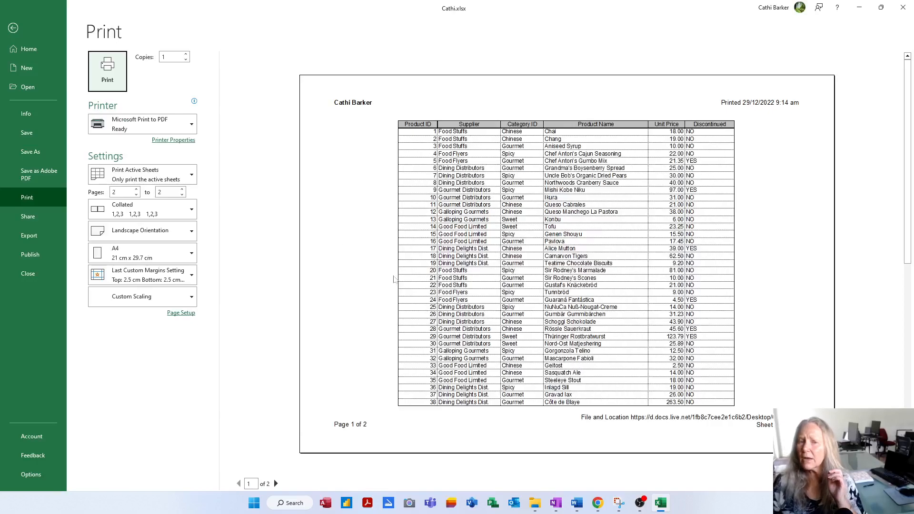
{"action": "left_click", "coordinate": [194, 179]}
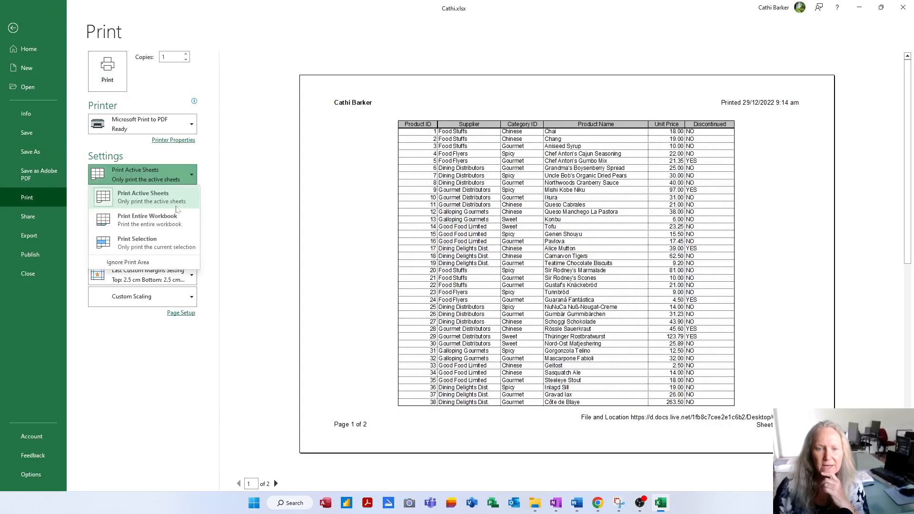
{"action": "left_click", "coordinate": [157, 244]}
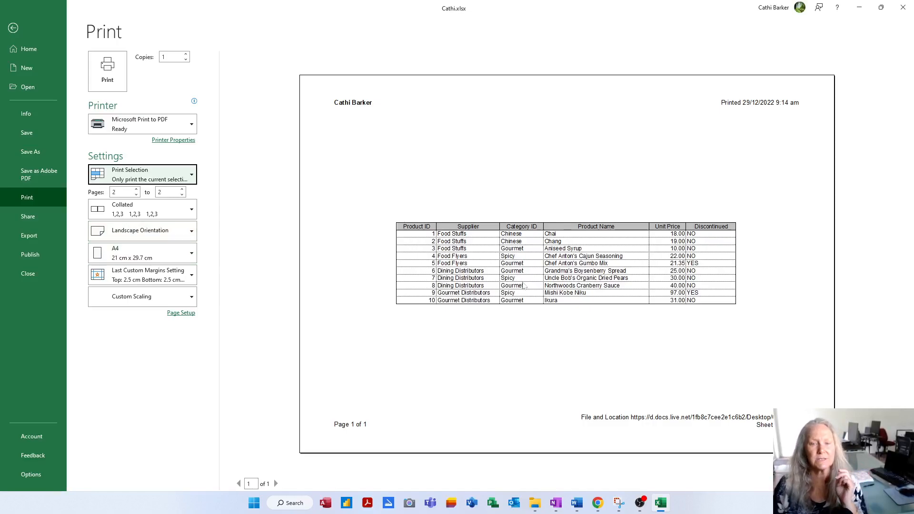
Step: Clear both page range values in the print settings and return to cell B5 of the worksheet
{"action": "left_click", "coordinate": [101, 198]}
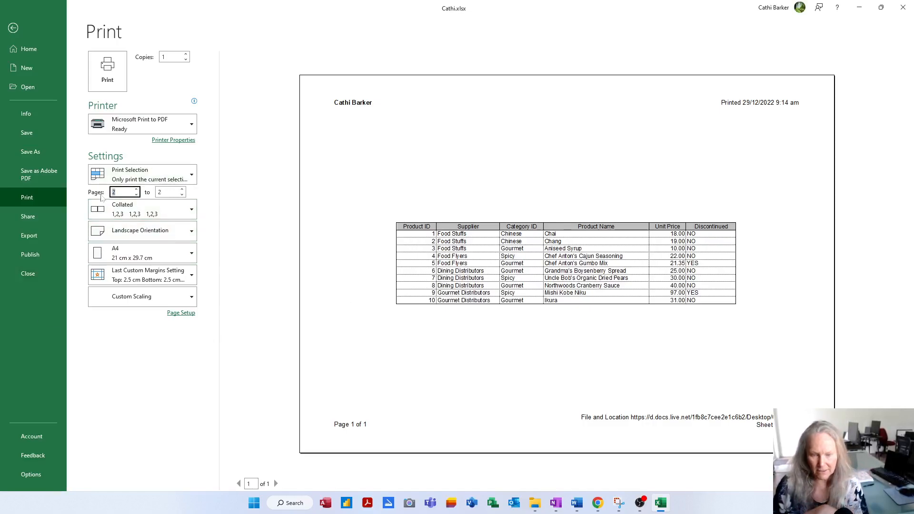
{"action": "key", "text": "BackSpace"}
{"action": "left_click", "coordinate": [154, 196]}
{"action": "key", "text": "BackSpace"}
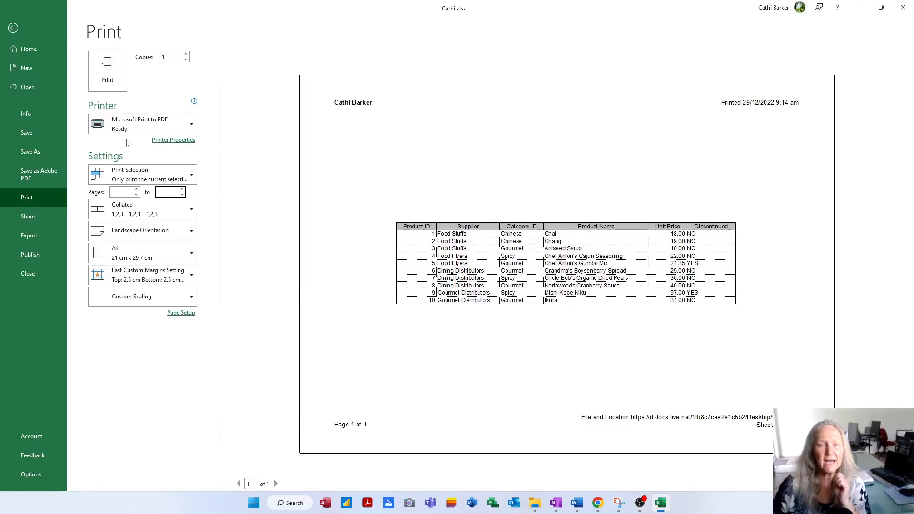
{"action": "left_click", "coordinate": [13, 29]}
{"action": "left_click", "coordinate": [90, 158]}
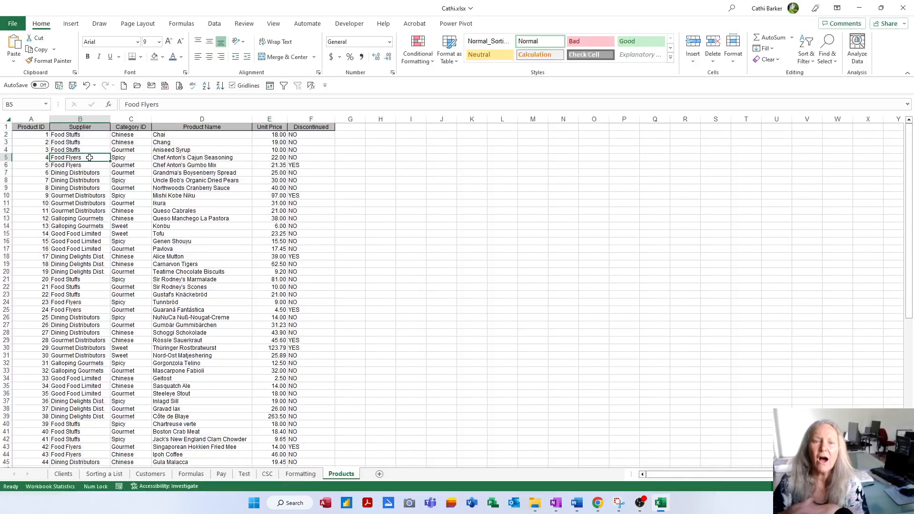